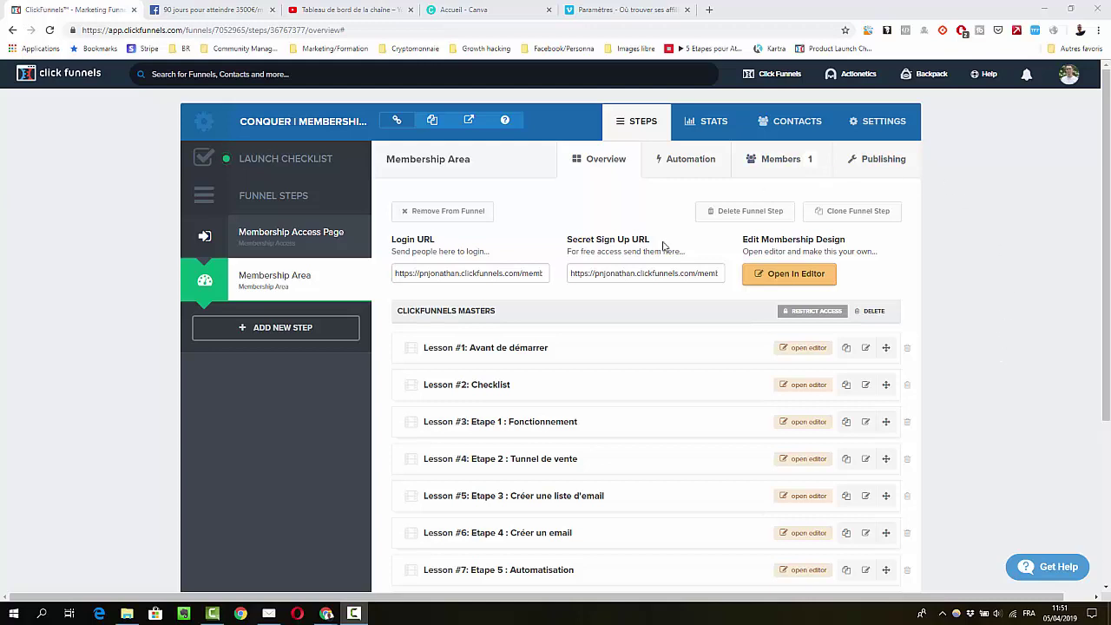
Preview the live members area in a new tab, then close the preview
scroll(977, 317, down, 3)
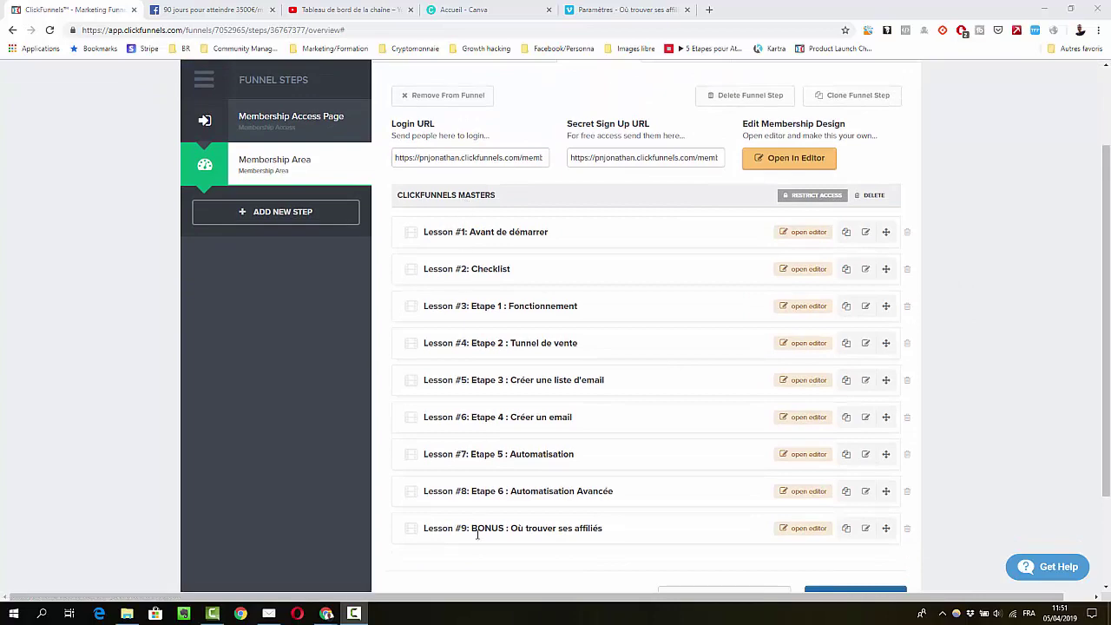
scroll(538, 511, up, 3)
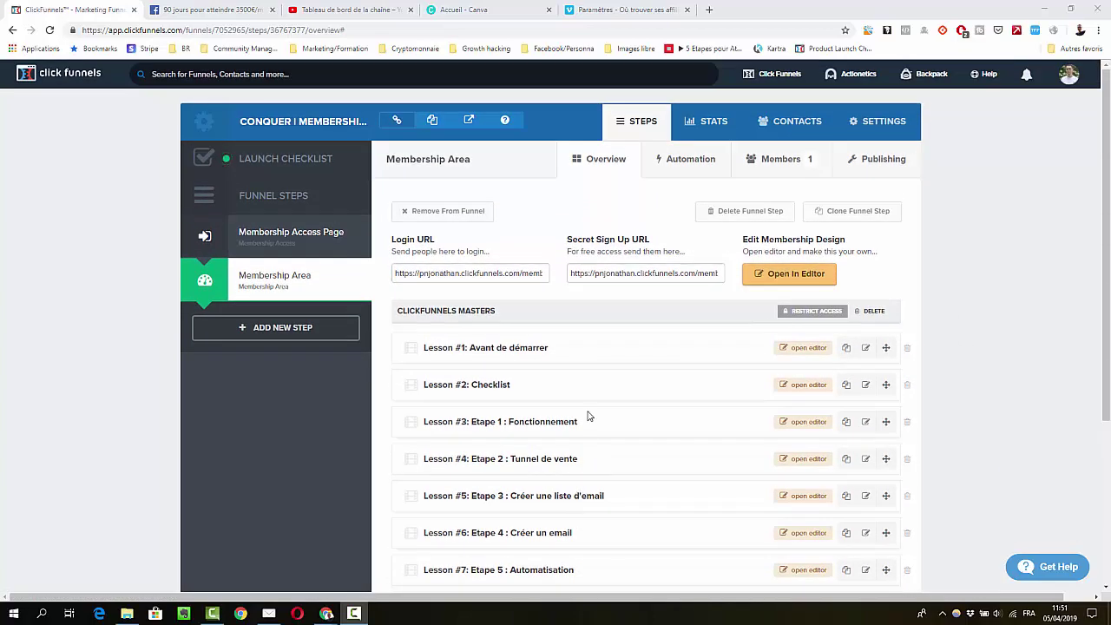
click(469, 119)
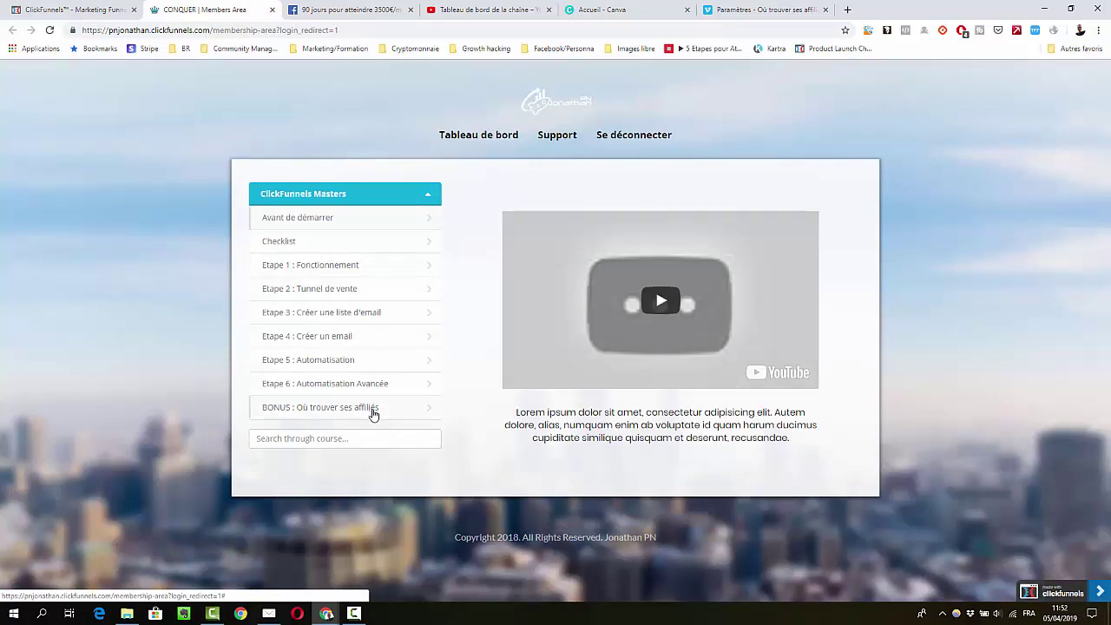
click(274, 10)
Build a new Sell Your Product membership funnel named 'test' with the classic builder
mouse_move(774, 78)
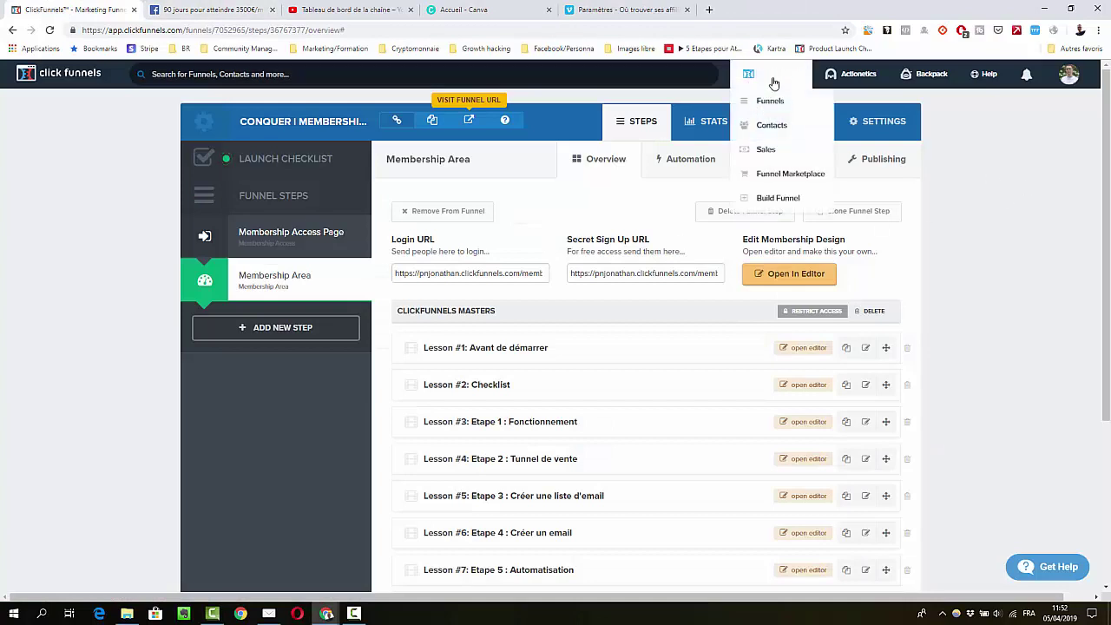
click(779, 199)
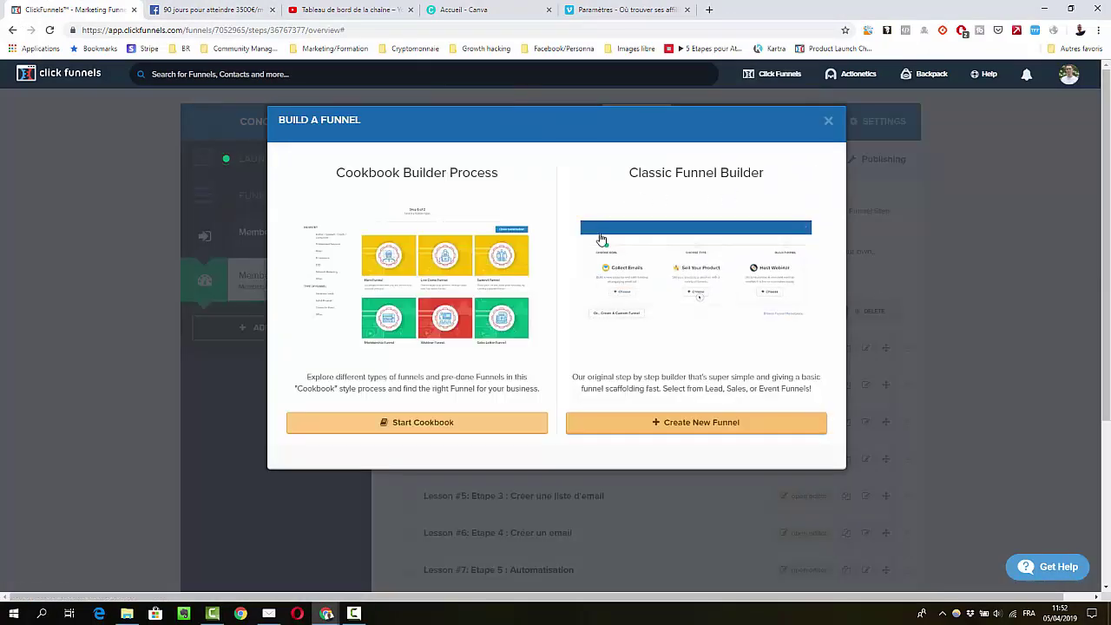
click(674, 423)
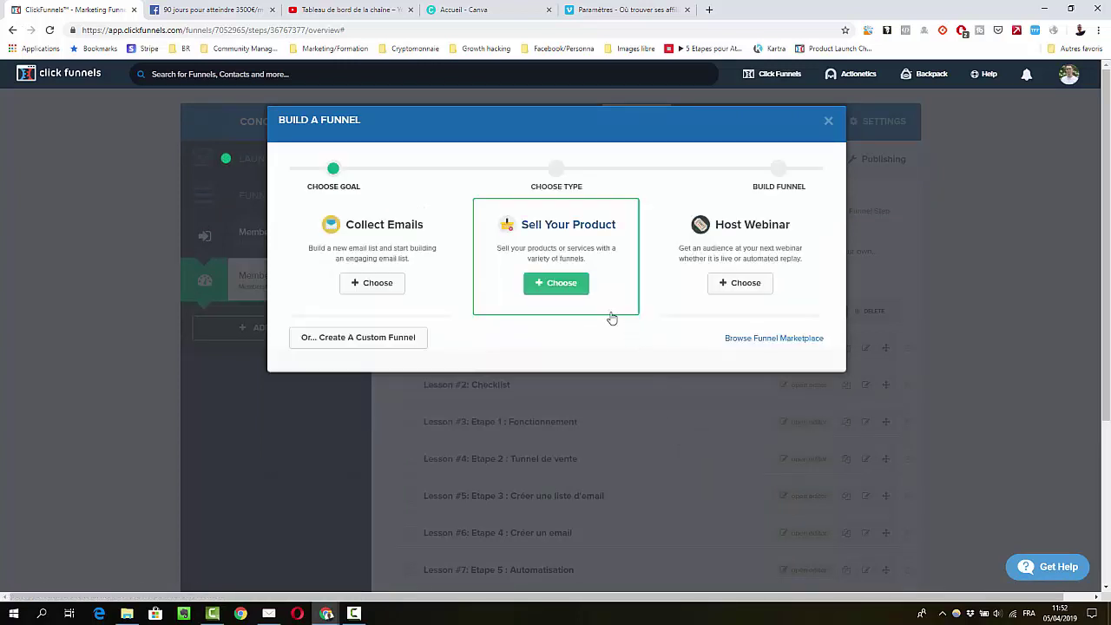
click(556, 283)
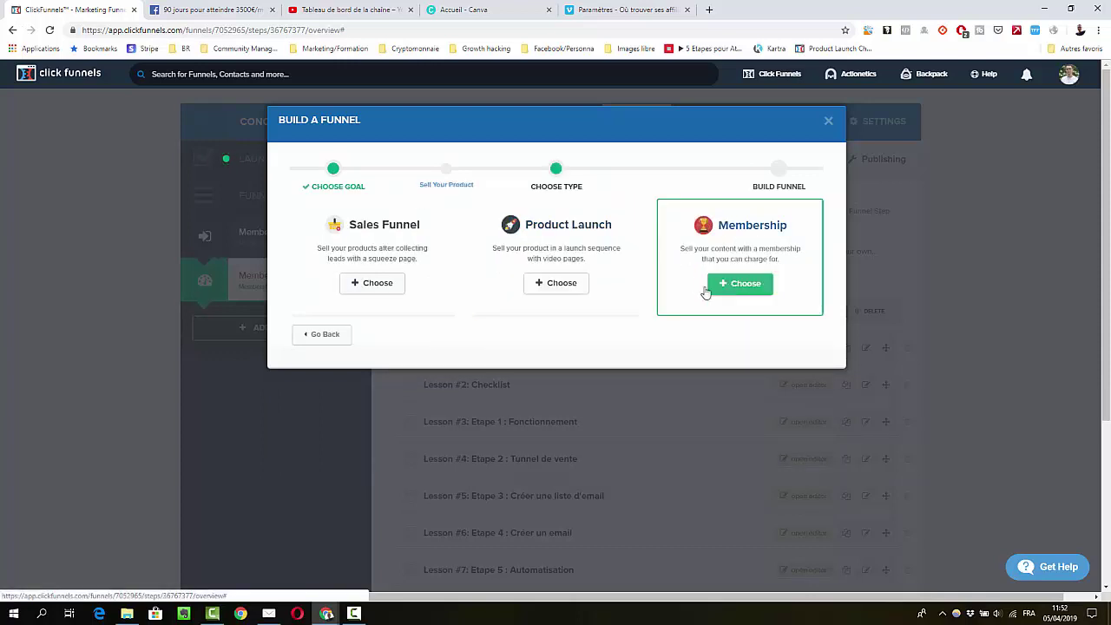
click(735, 291)
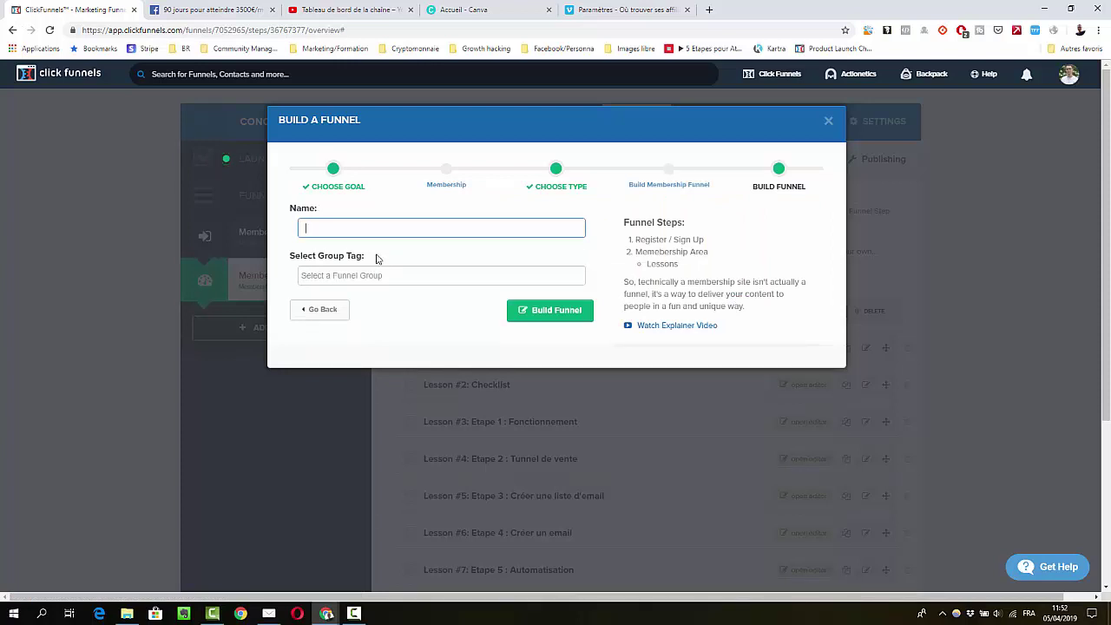
text(test)
click(526, 319)
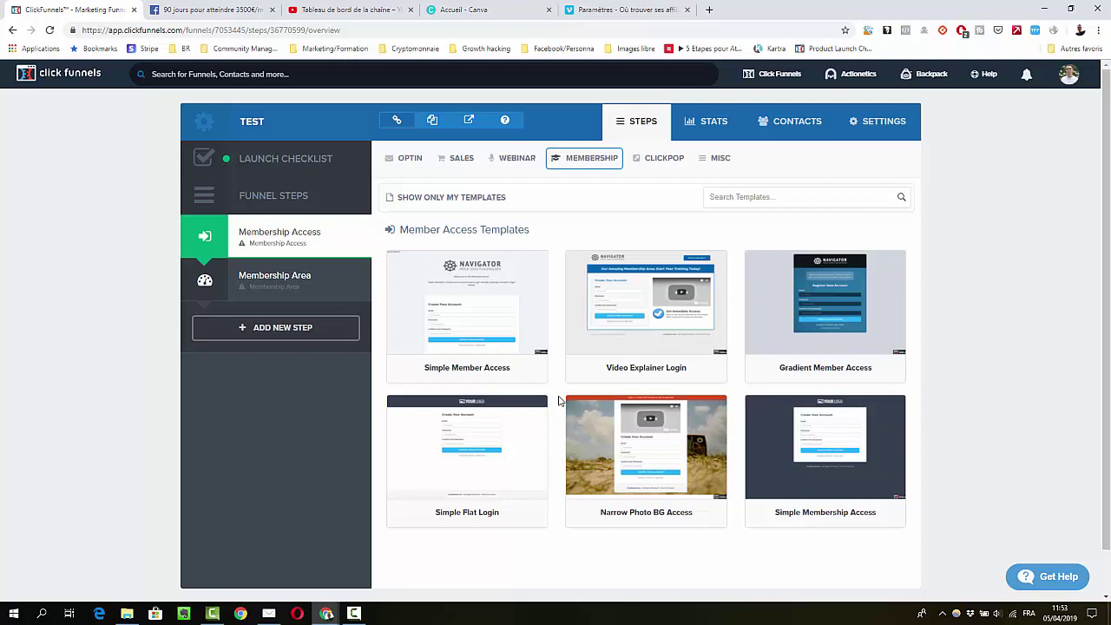
Apply the Gradient Member Access template and open the Membership Access page in the editor
mouse_move(816, 319)
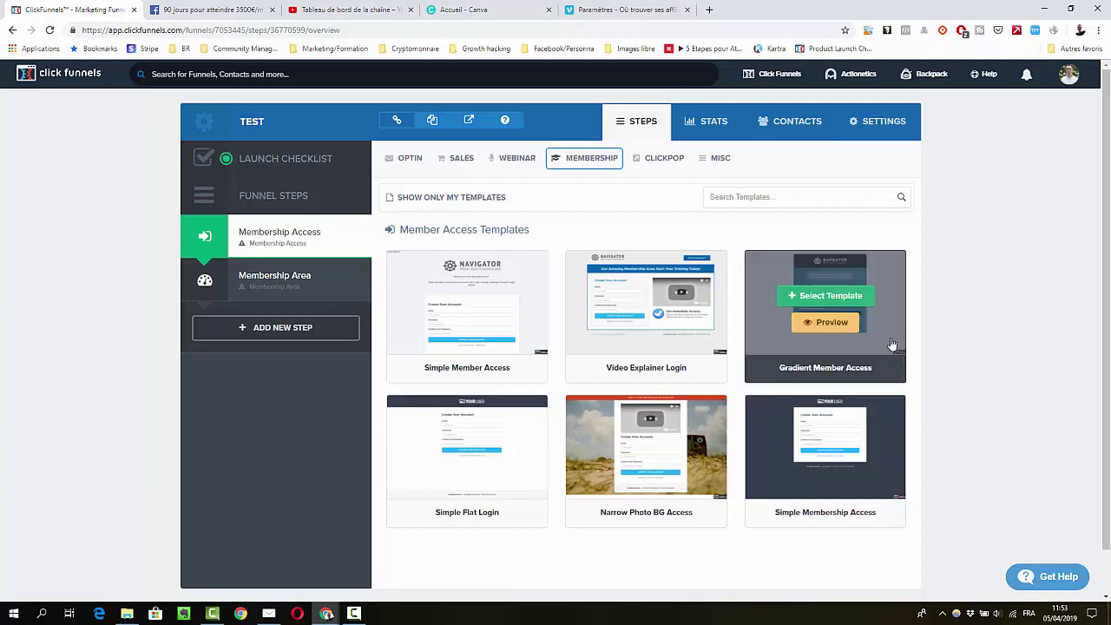
click(820, 297)
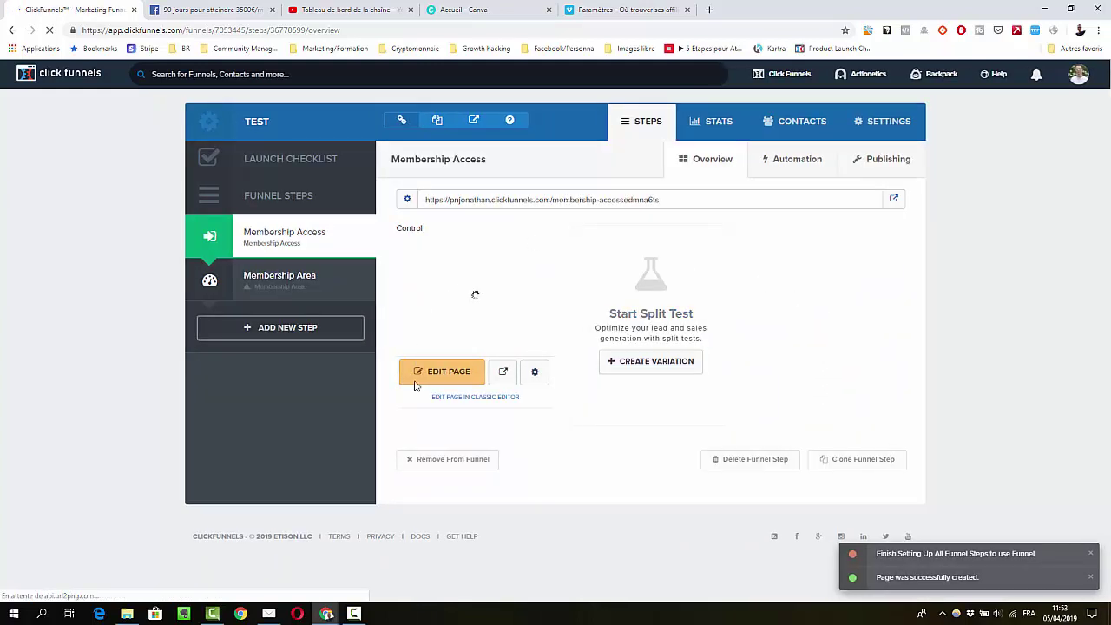
click(431, 378)
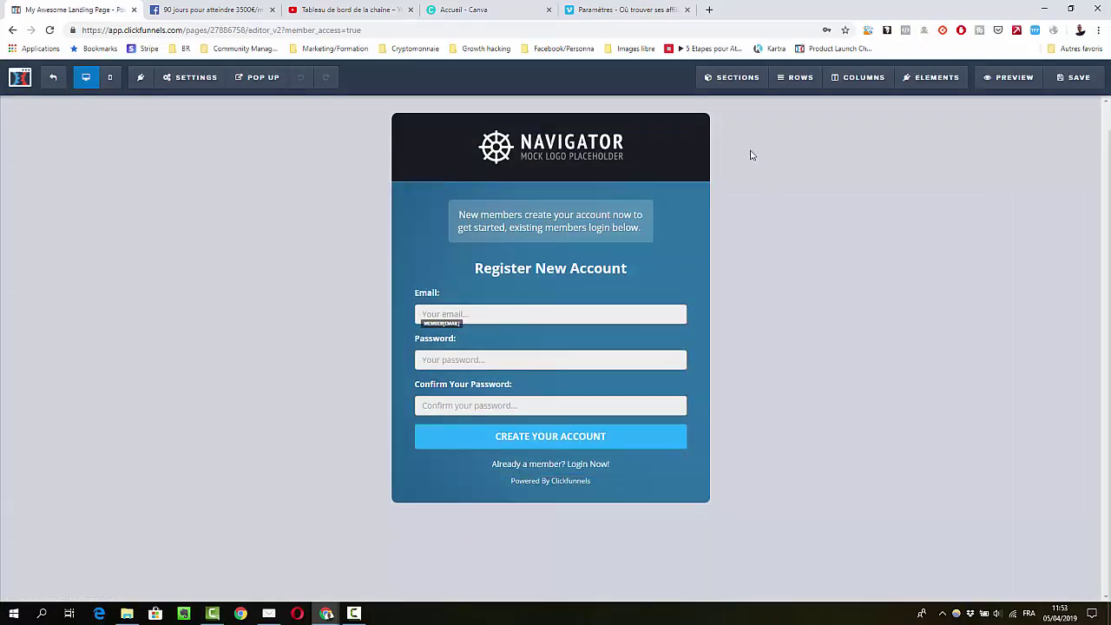
Replace the Navigator header logo with the uploaded personal logo
click(544, 148)
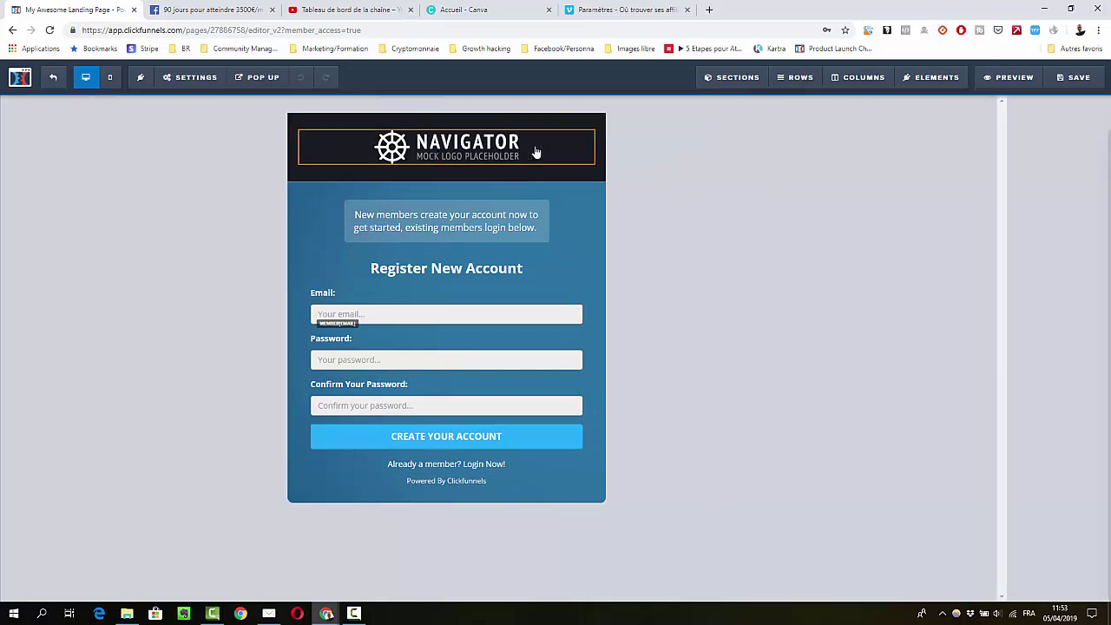
click(1084, 204)
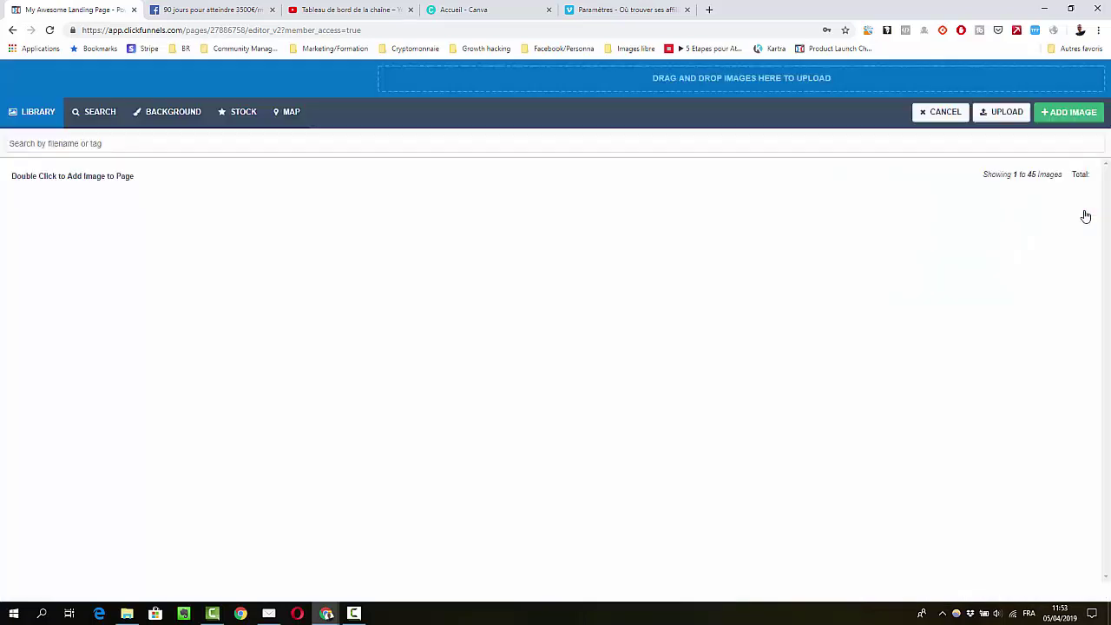
click(1069, 112)
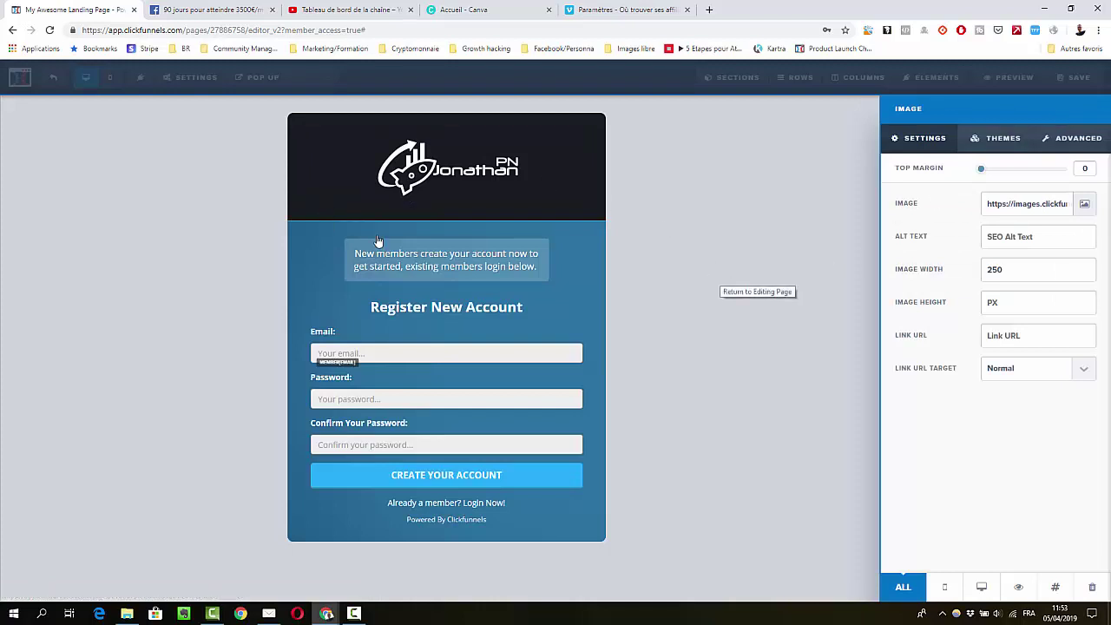
click(421, 274)
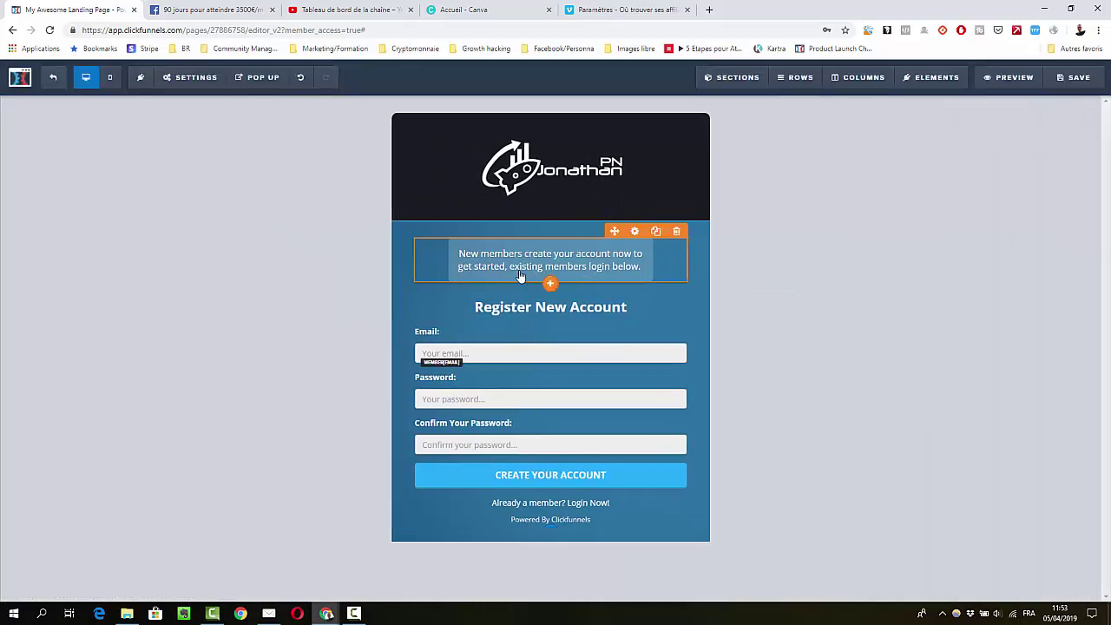
Delete the intro text block above the registration headline
click(676, 233)
click(605, 93)
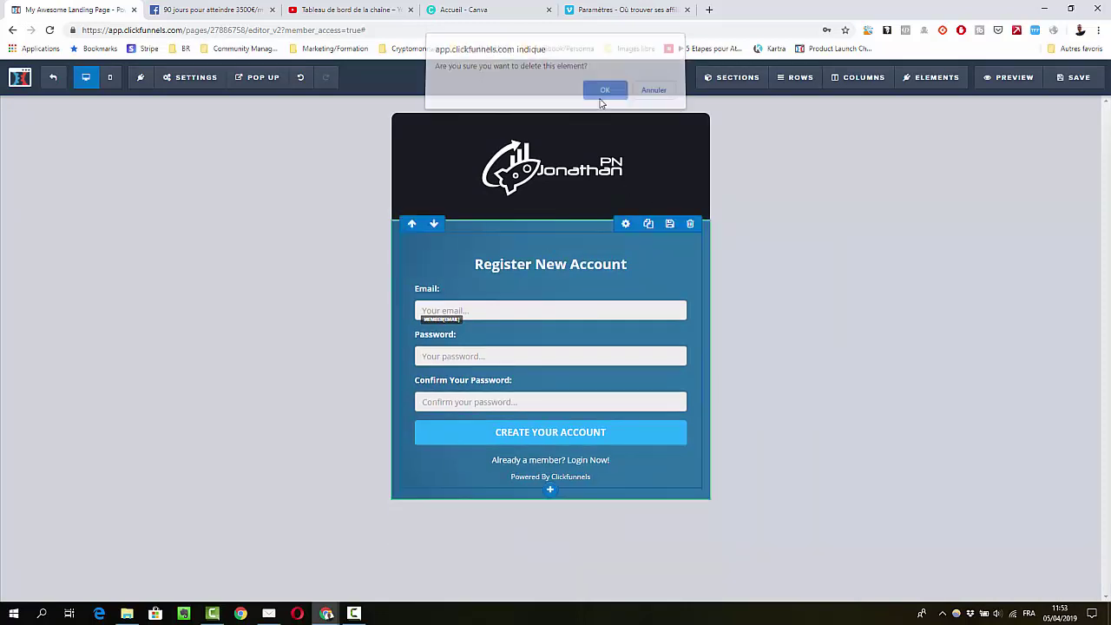
click(547, 271)
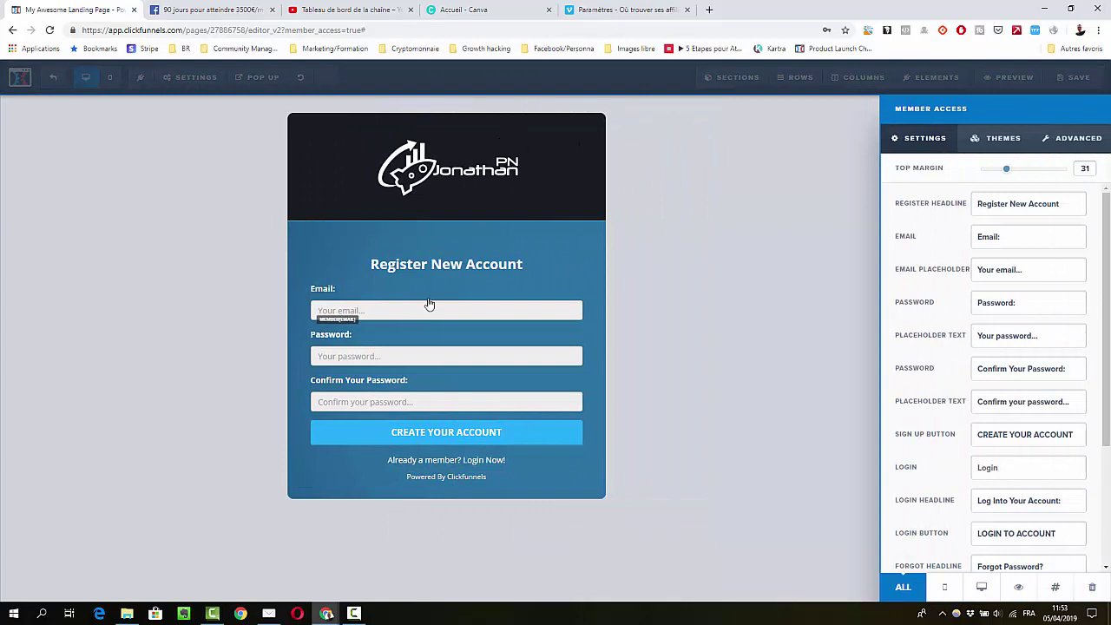
Change the registration form headline to 'Créer un compte'
drag(1060, 205, 962, 211)
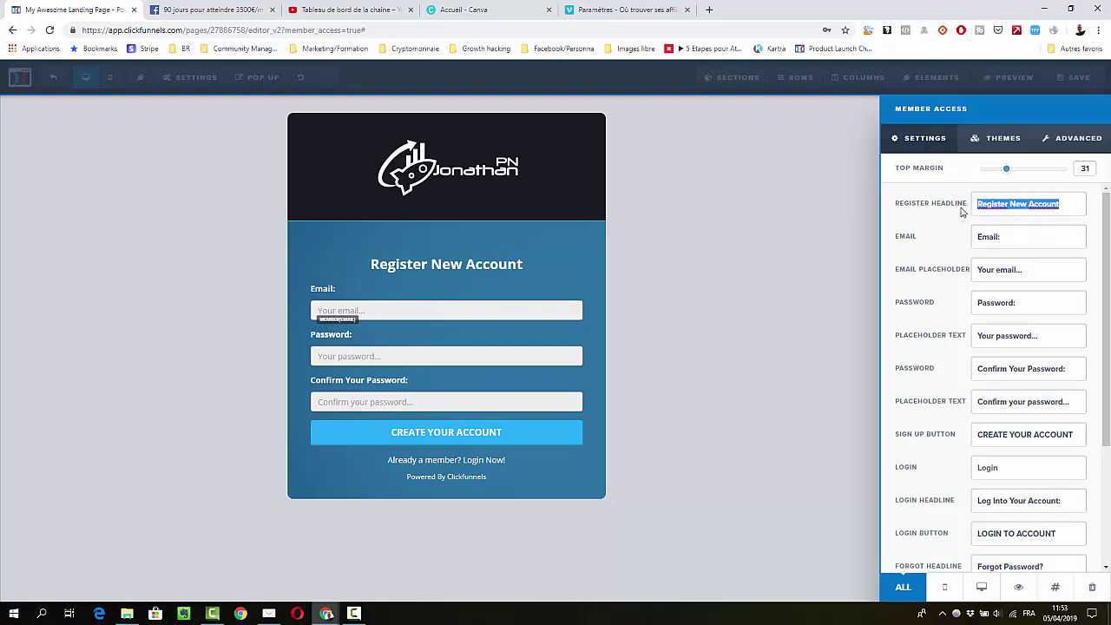
text(Créer un c)
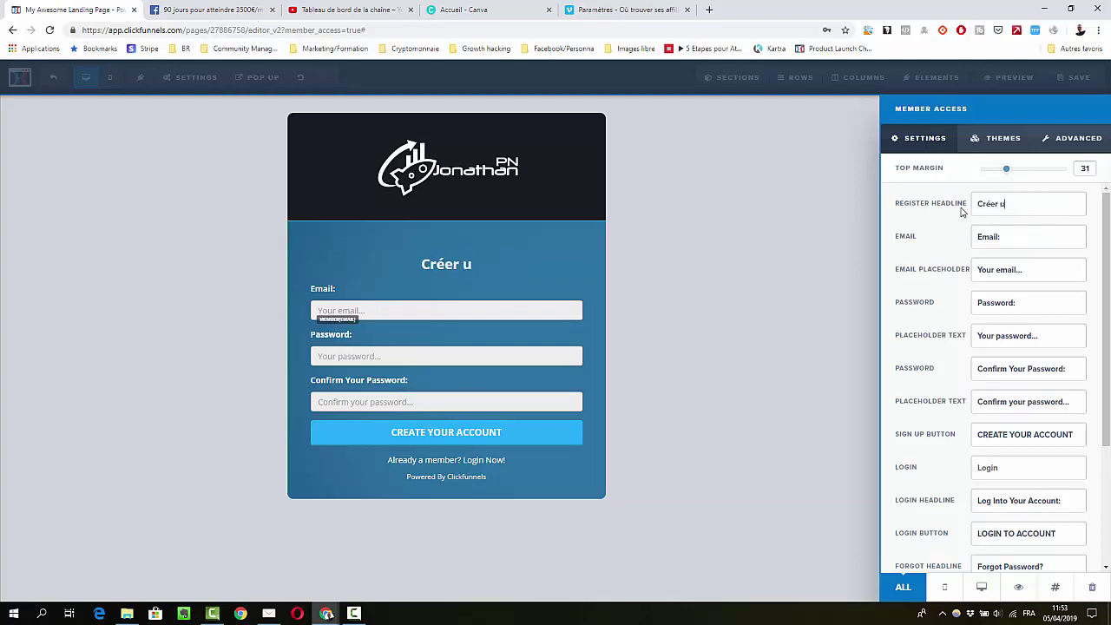
key(BackSpace)
key(BackSpace)
key(BackSpace)
key(BackSpace)
key(BackSpace)
key(BackSpace)
key(BackSpace)
key(BackSpace)
key(BackSpace)
key(BackSpace)
text(Se)
key(BackSpace)
key(BackSpace)
text(Créer un compte)
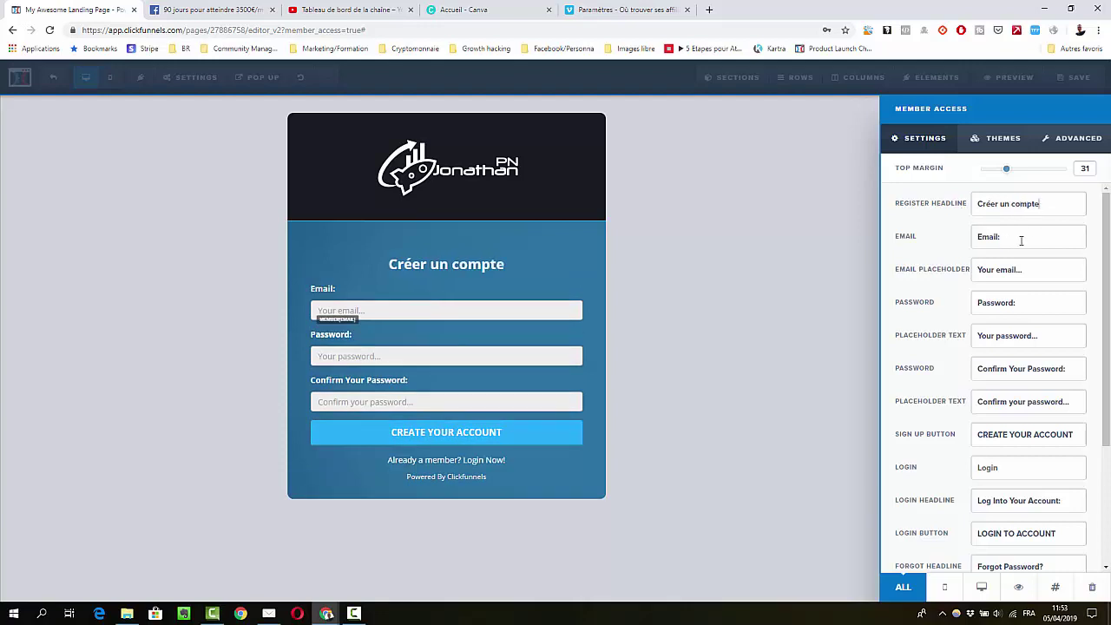
Translate the email placeholder, the 'Mot de passe' password label and the password placeholder into French
key(ctrl+a)
key(BackSpace)
text(Votre adresse ema)
key(Tab)
text(Mo)
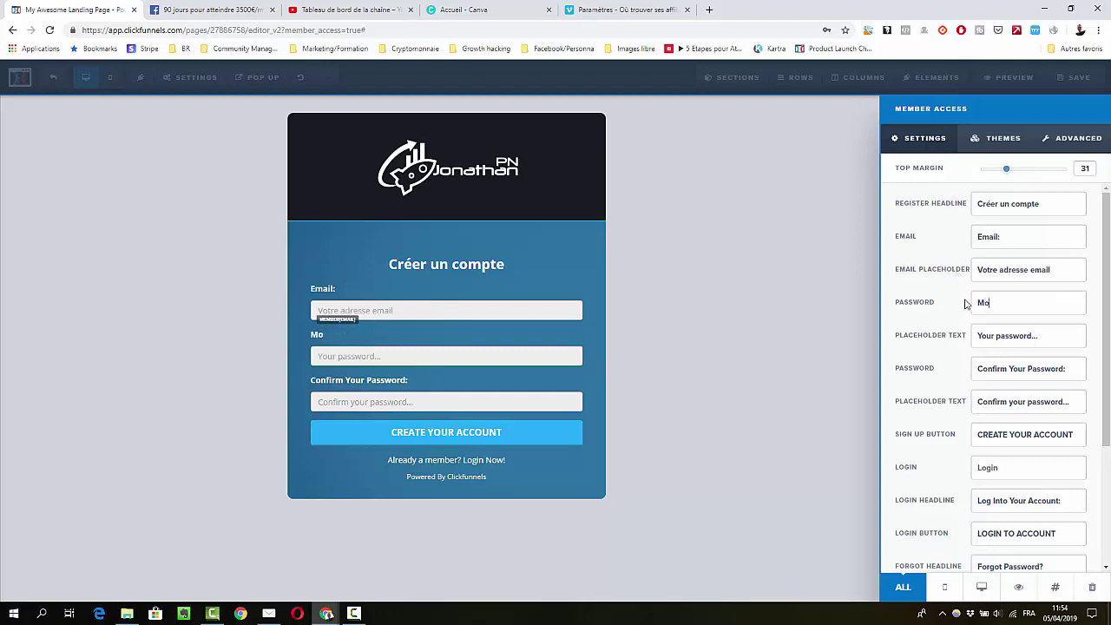
text(t de passe)
key(Tab)
text(Votre)
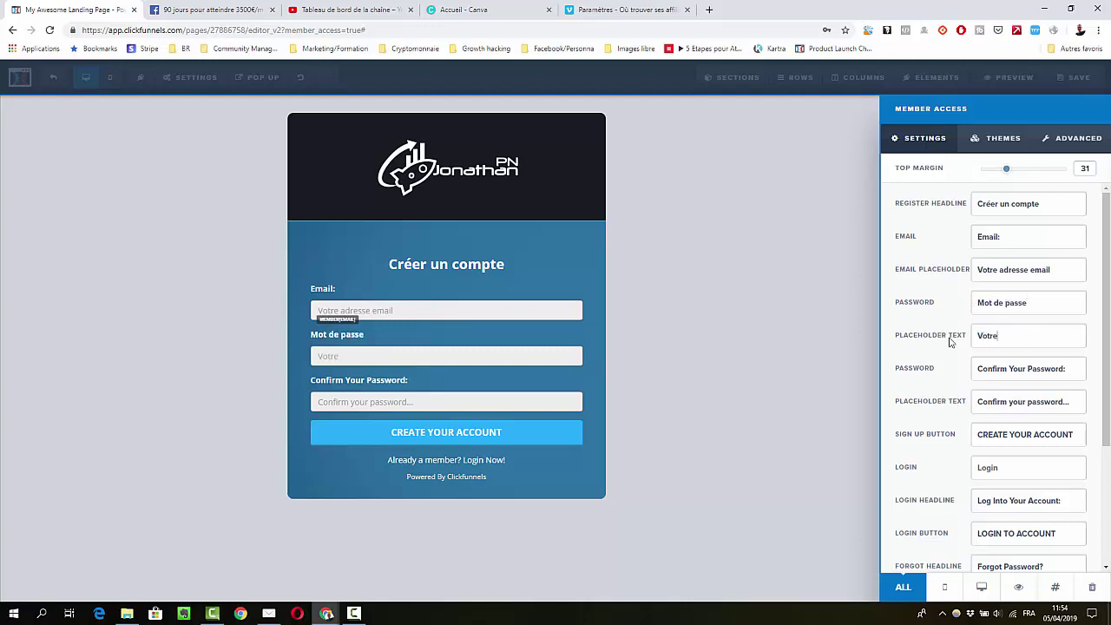
text( mot de passe)
Set the sign-up button text to 'Créer votre compte' and save the page
click(1071, 369)
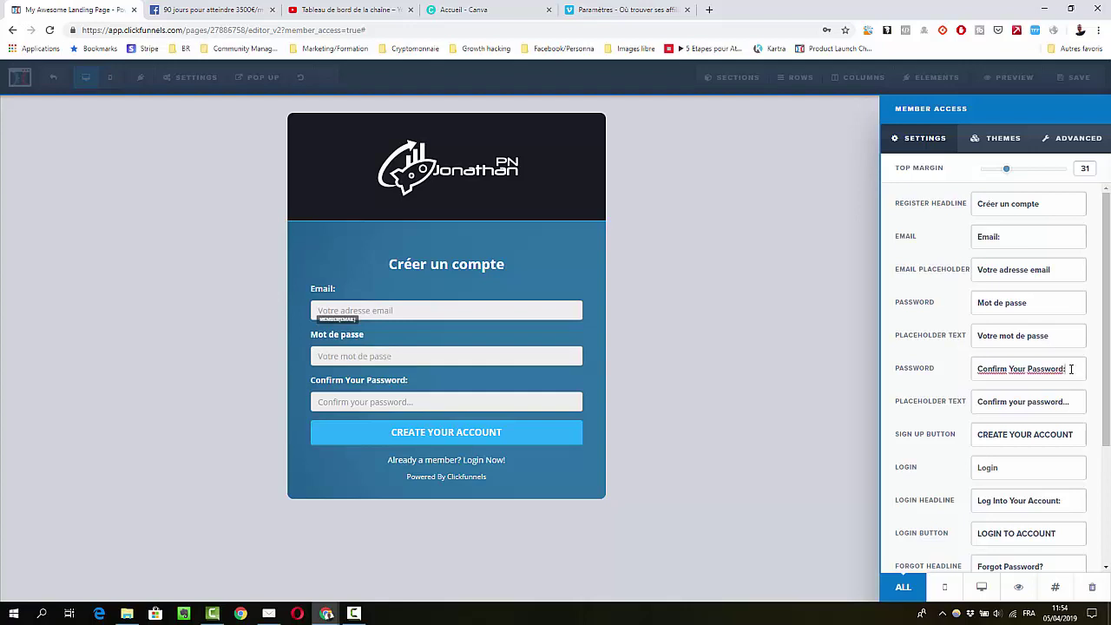
scroll(1023, 377, down, 3)
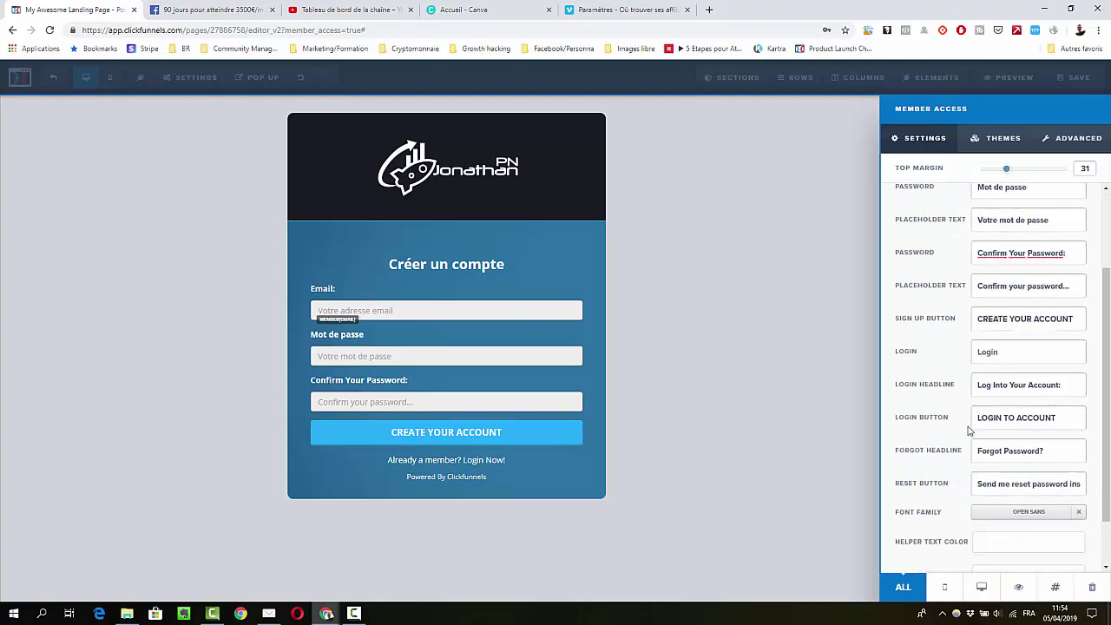
drag(1076, 320, 970, 328)
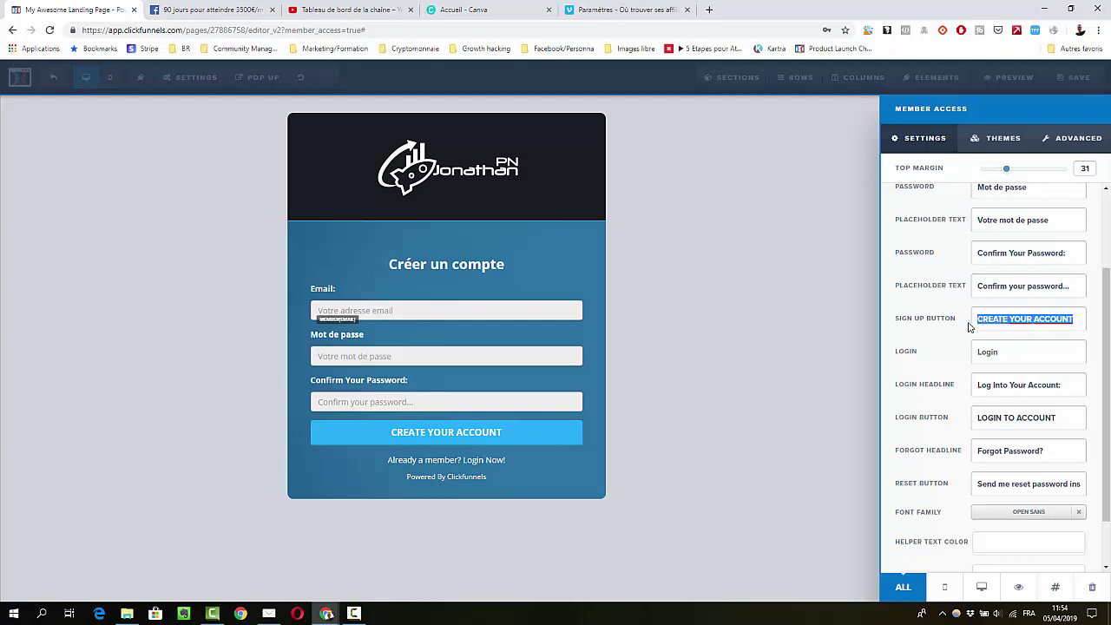
text(Créer)
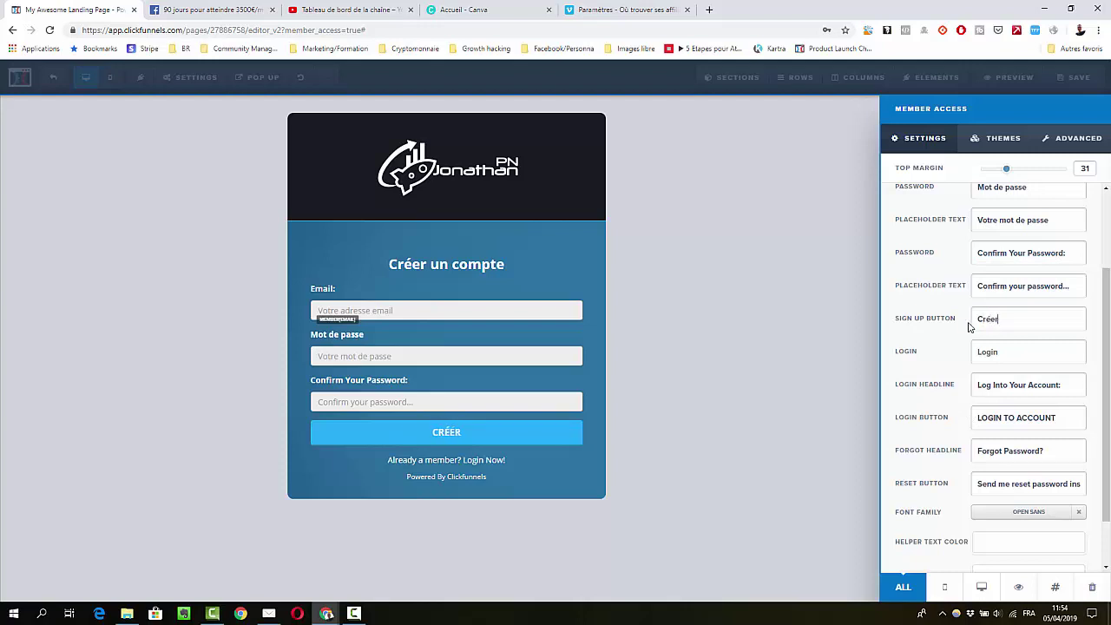
text( votre compte)
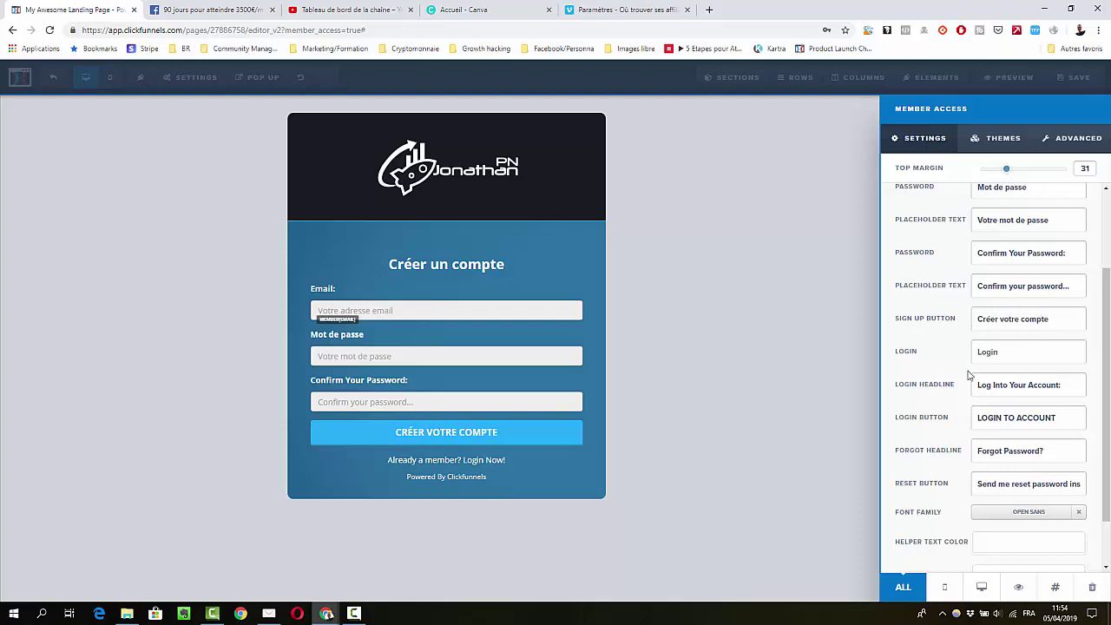
scroll(971, 380, down, 1)
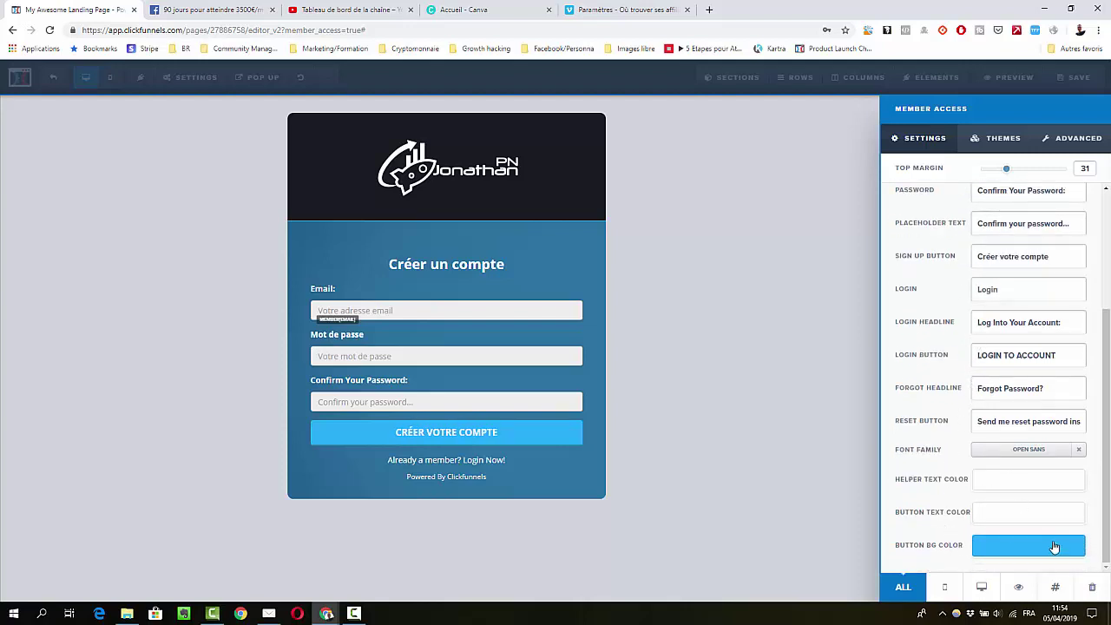
click(806, 409)
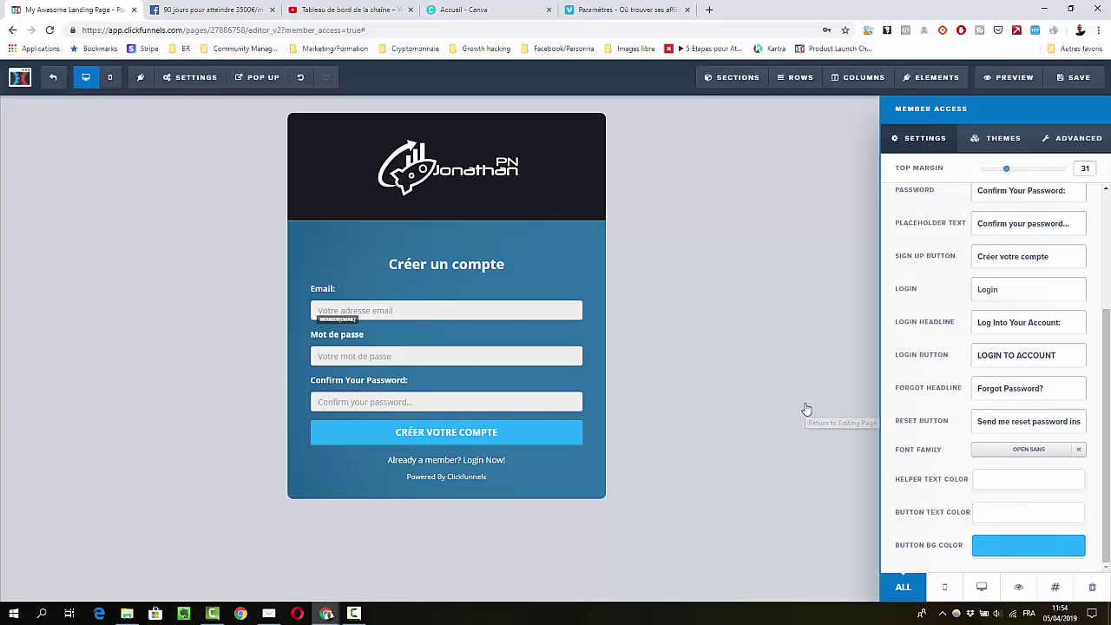
click(1076, 87)
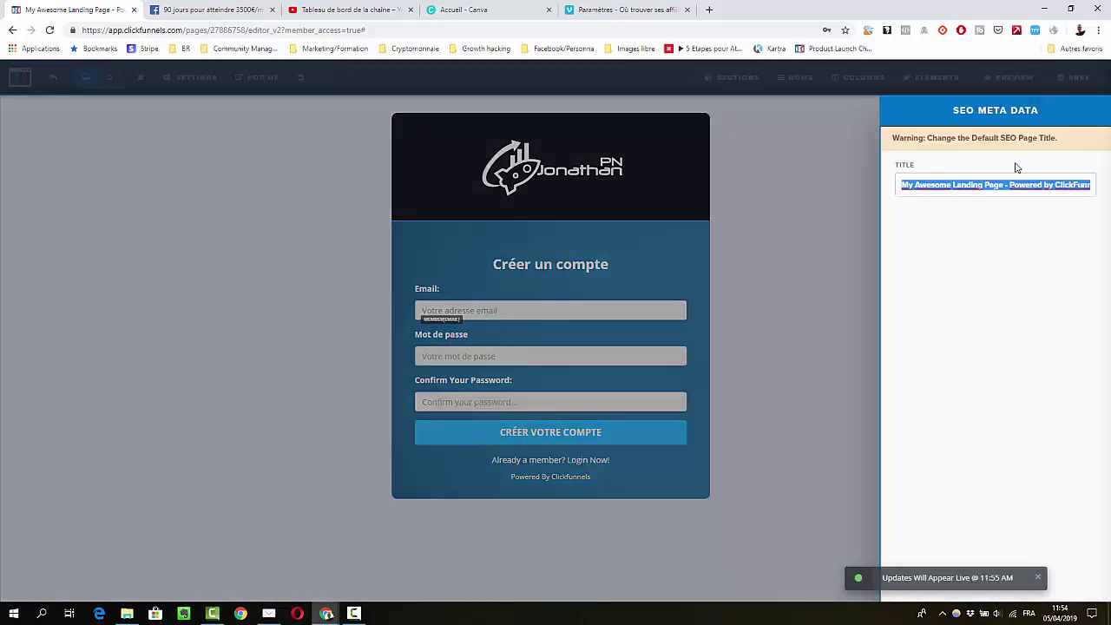
Set the SEO title to 'Connecter - Le nom', then return to the Membership Access overview
text(Web Browser Title)
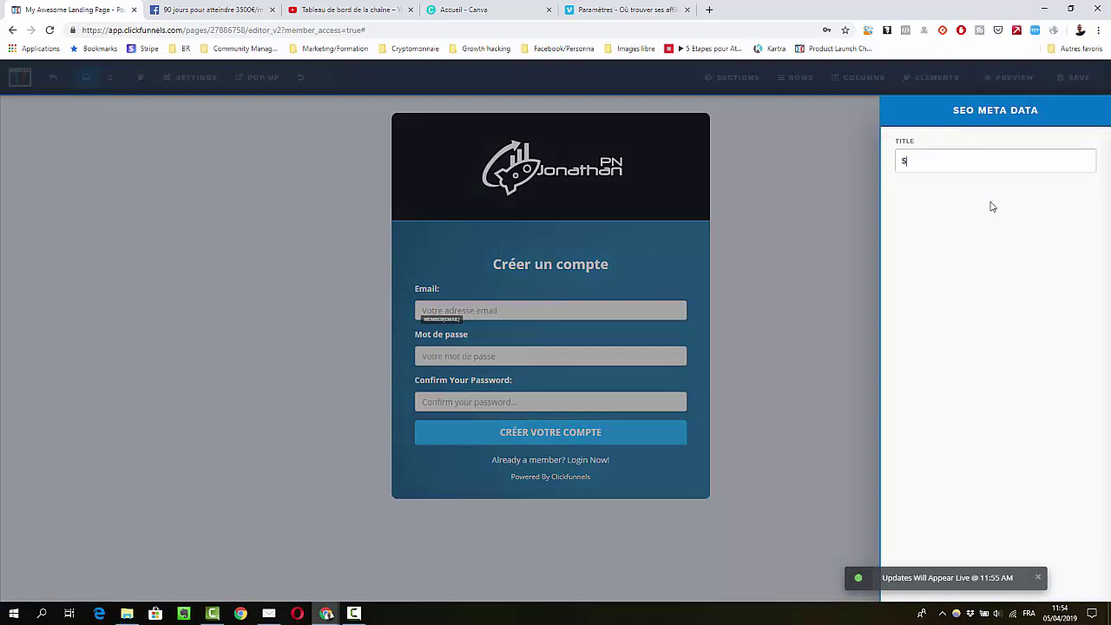
text(Connex)
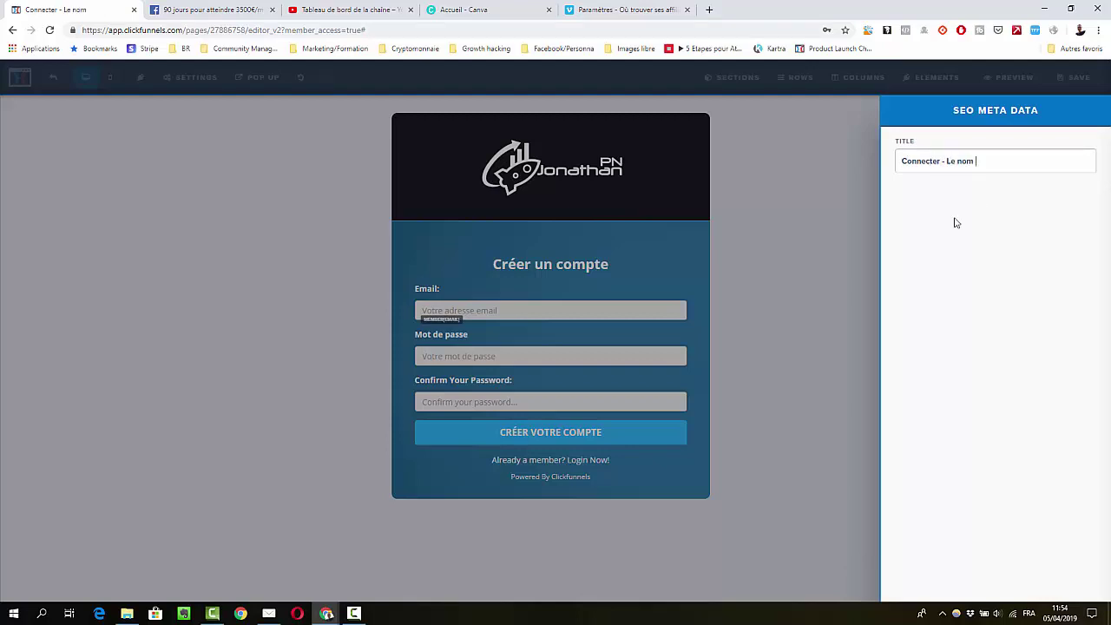
click(812, 245)
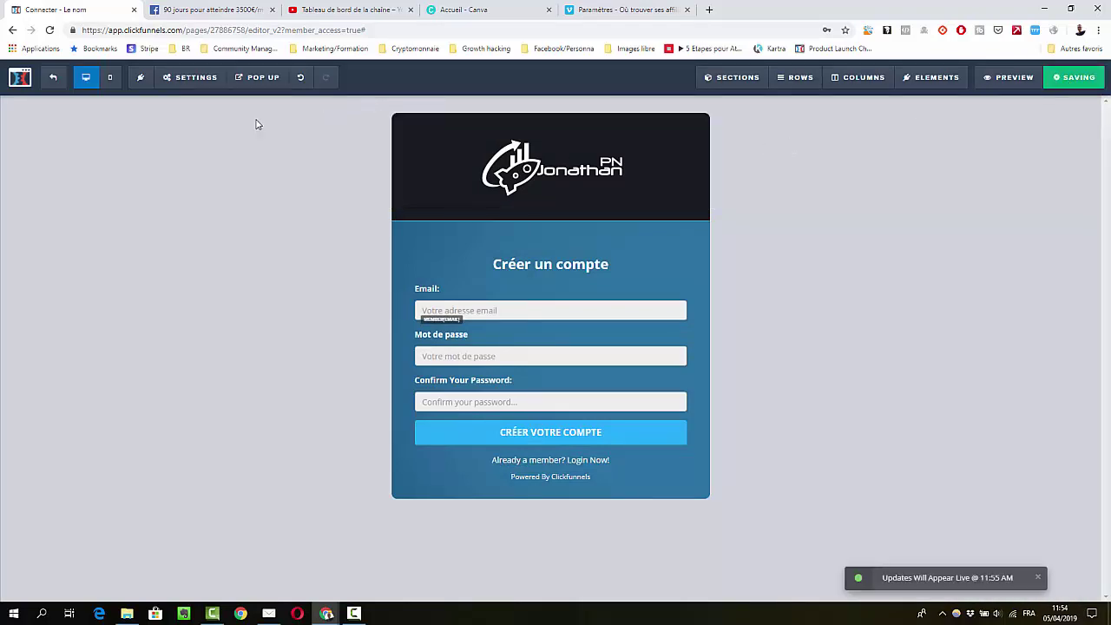
click(56, 80)
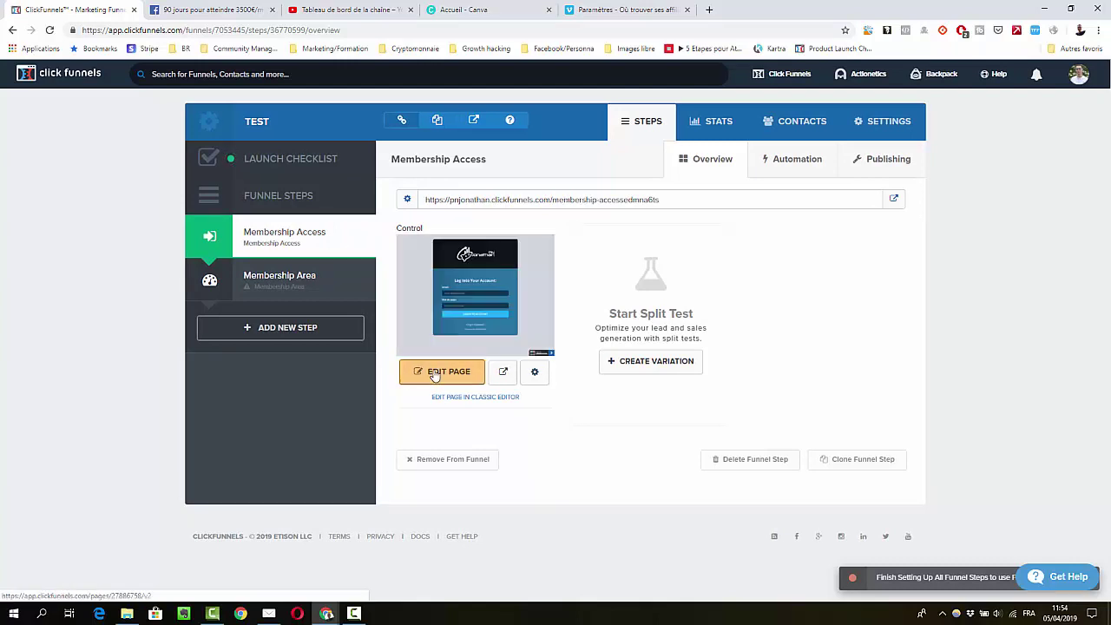
In the page editor, set the email integration to Active Campaign with the Add To List action
click(534, 321)
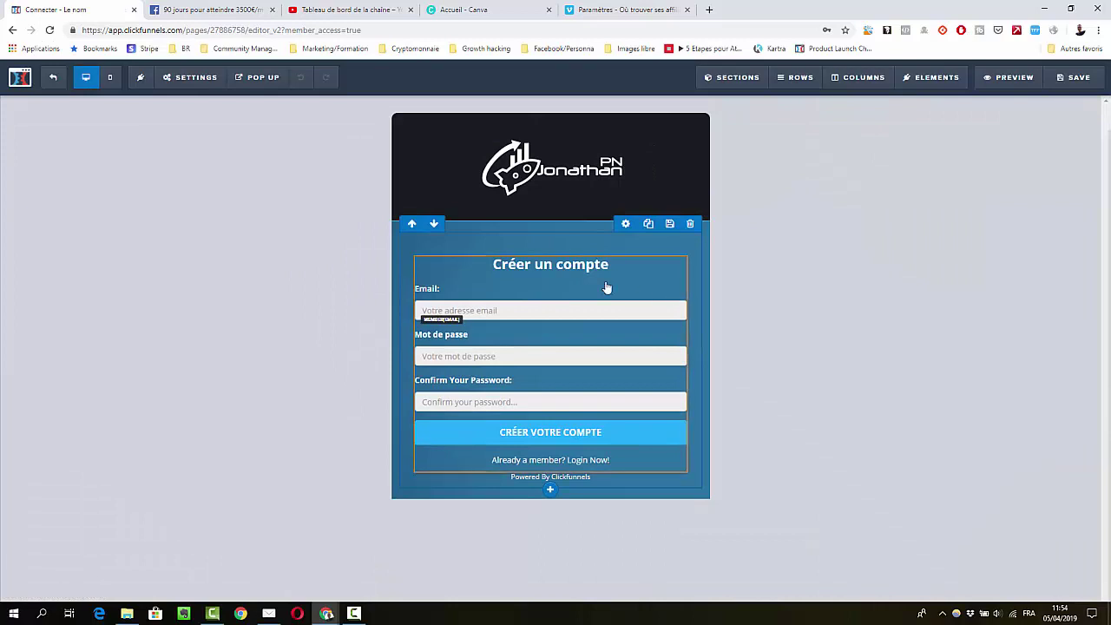
click(607, 287)
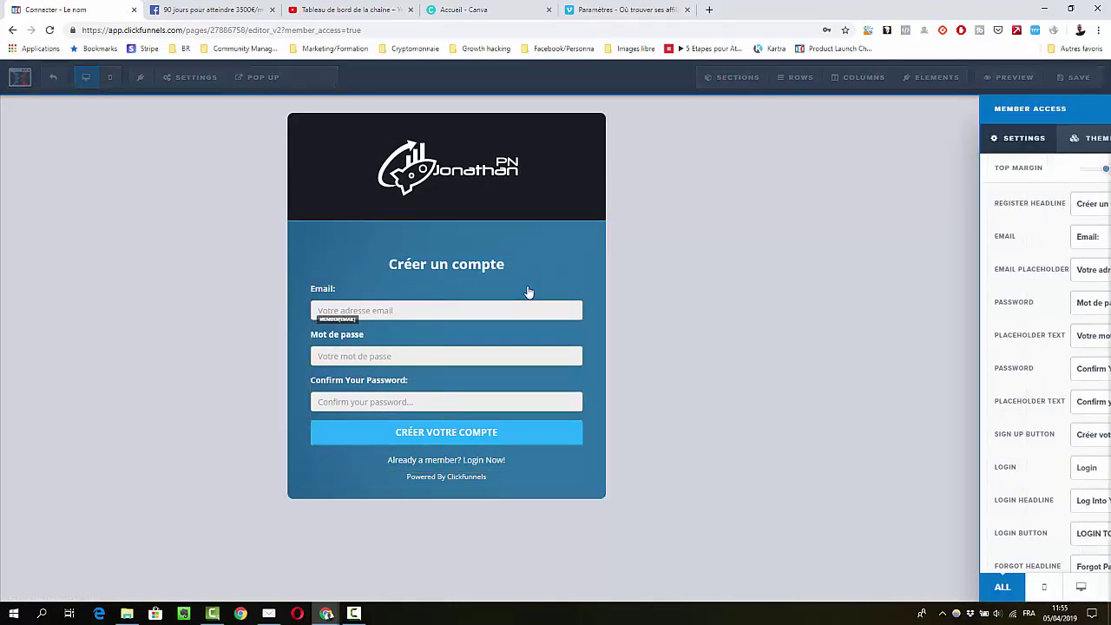
click(629, 237)
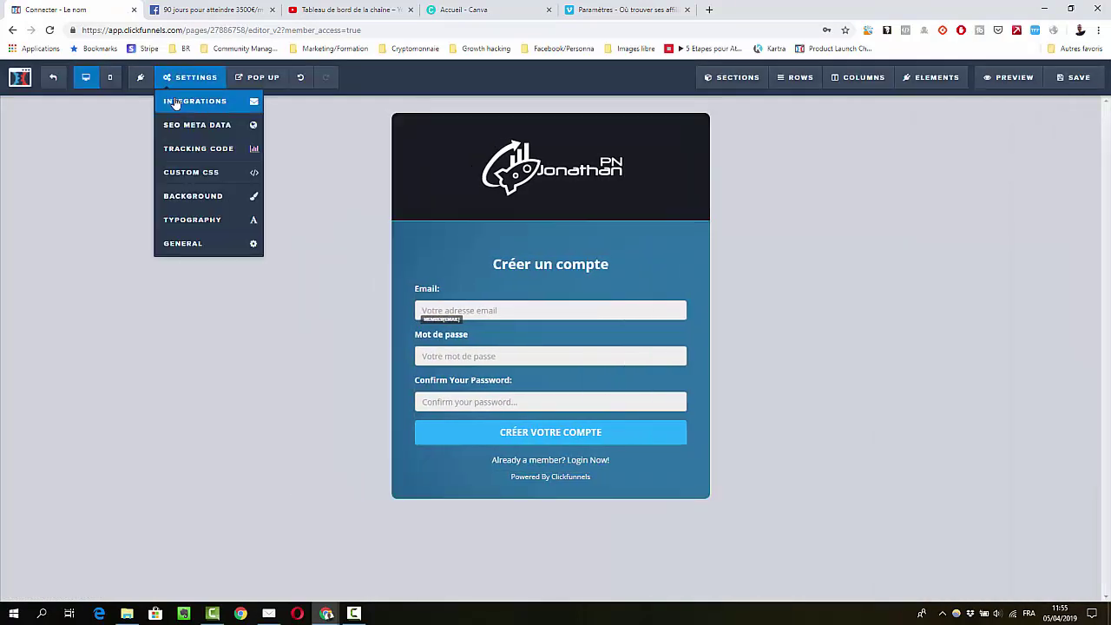
click(176, 102)
click(990, 250)
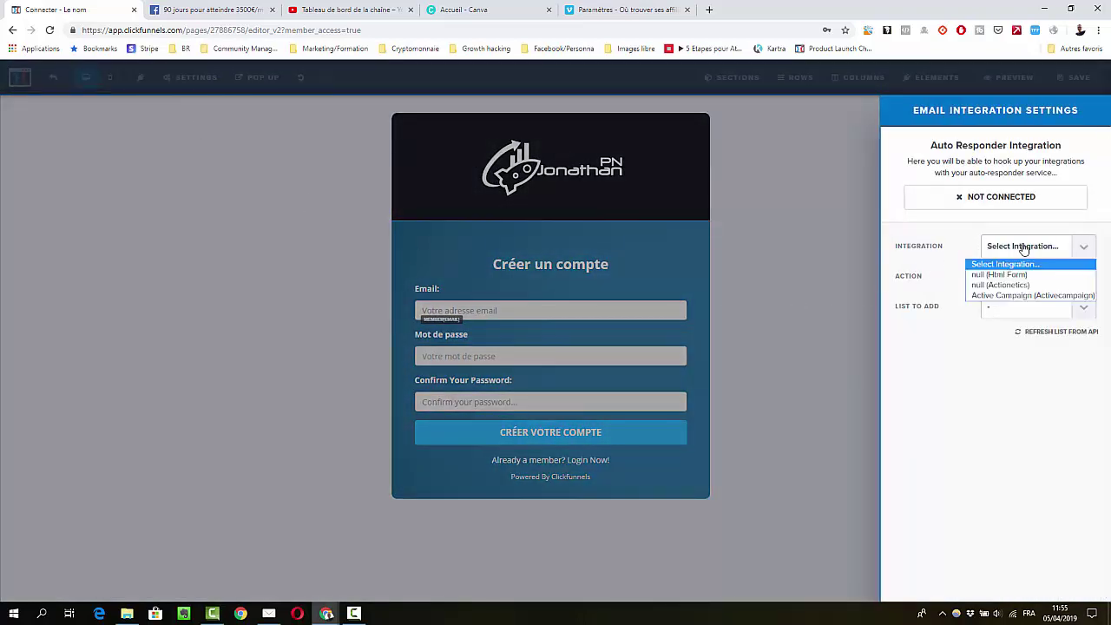
click(997, 296)
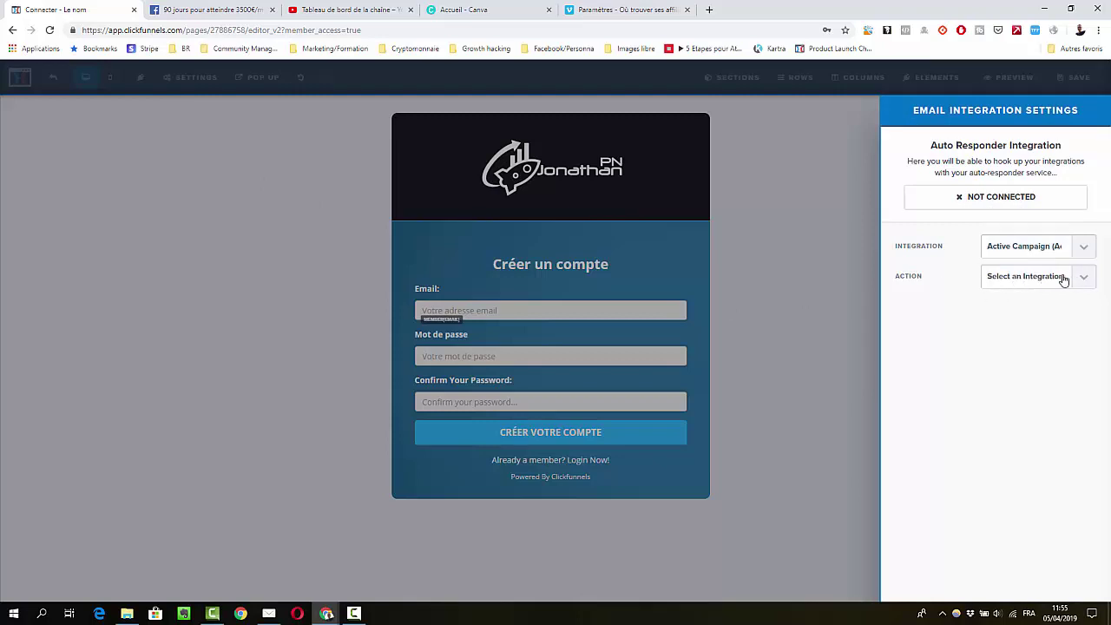
click(1060, 277)
click(1018, 306)
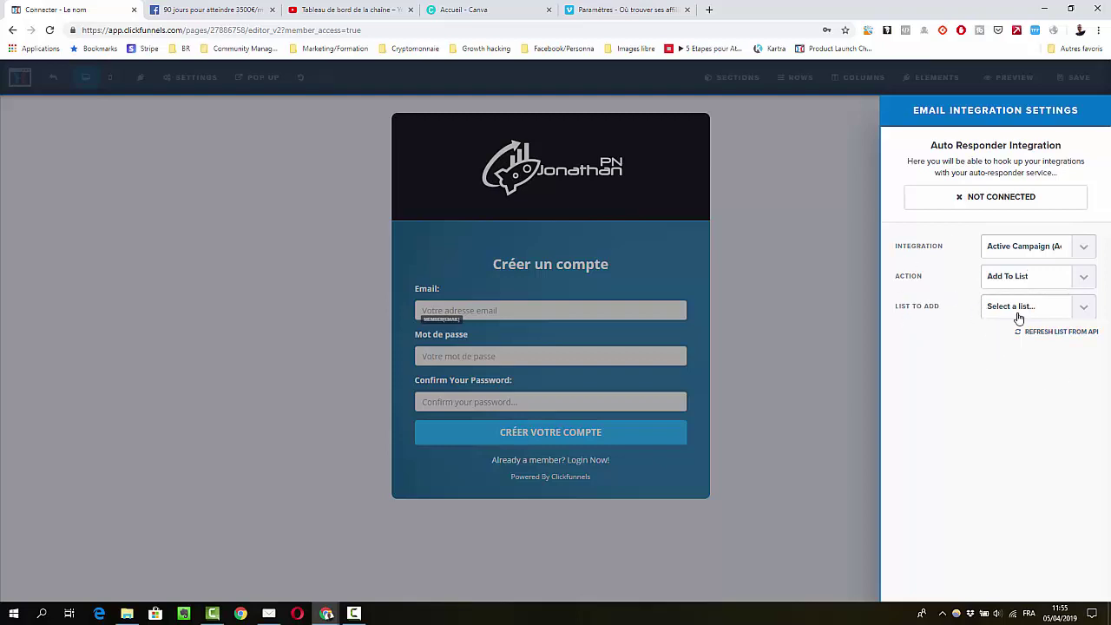
click(829, 323)
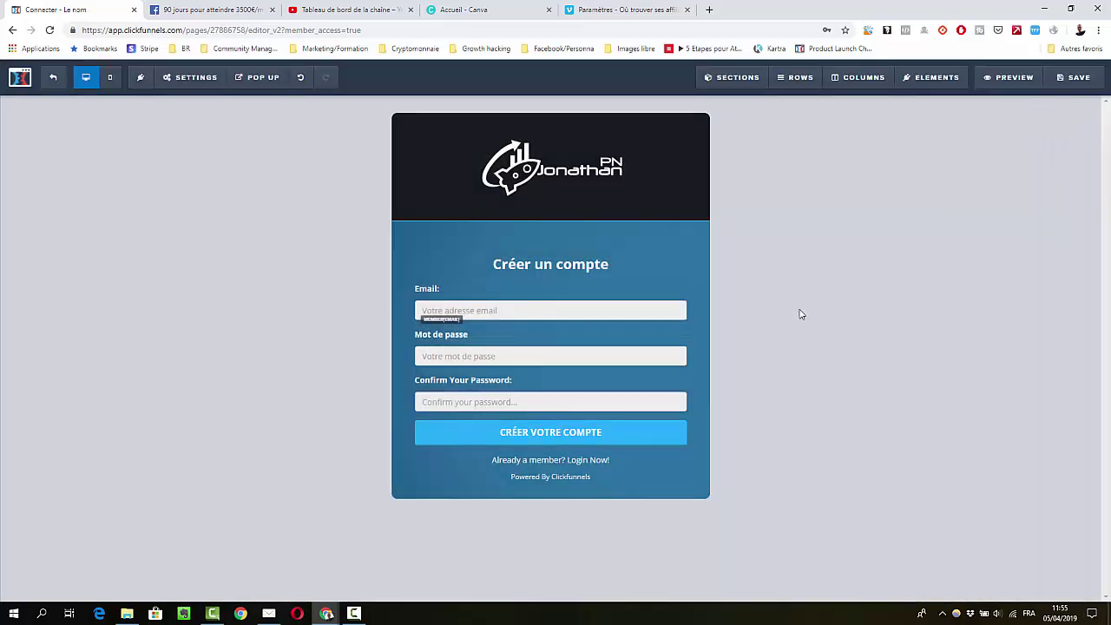
click(50, 81)
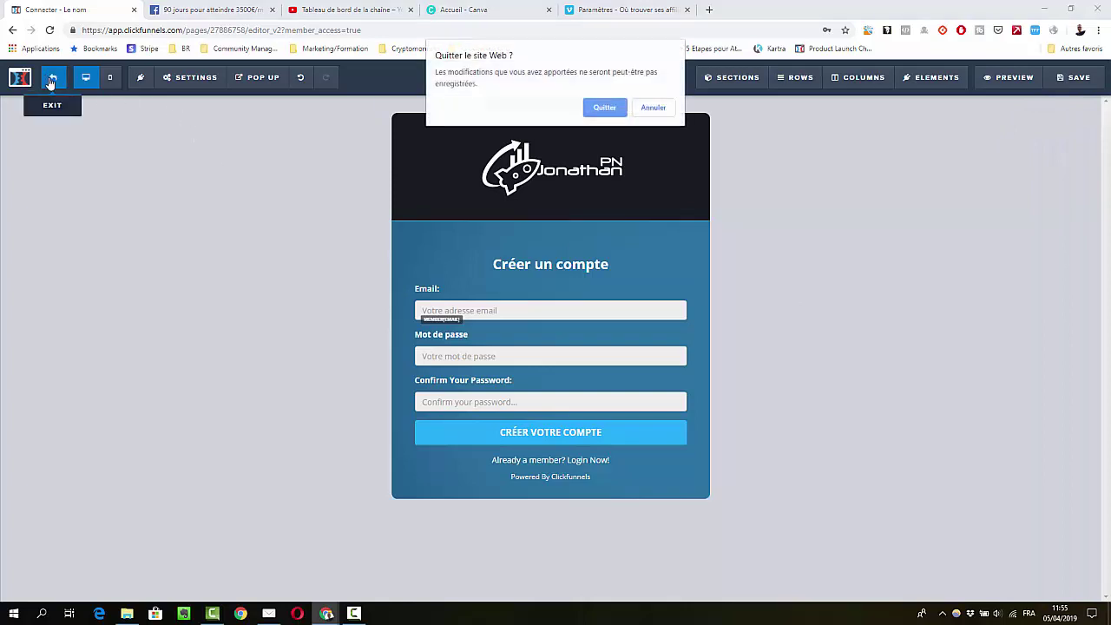
Confirm leaving the editor and go to the funnel's Membership Area step
click(593, 112)
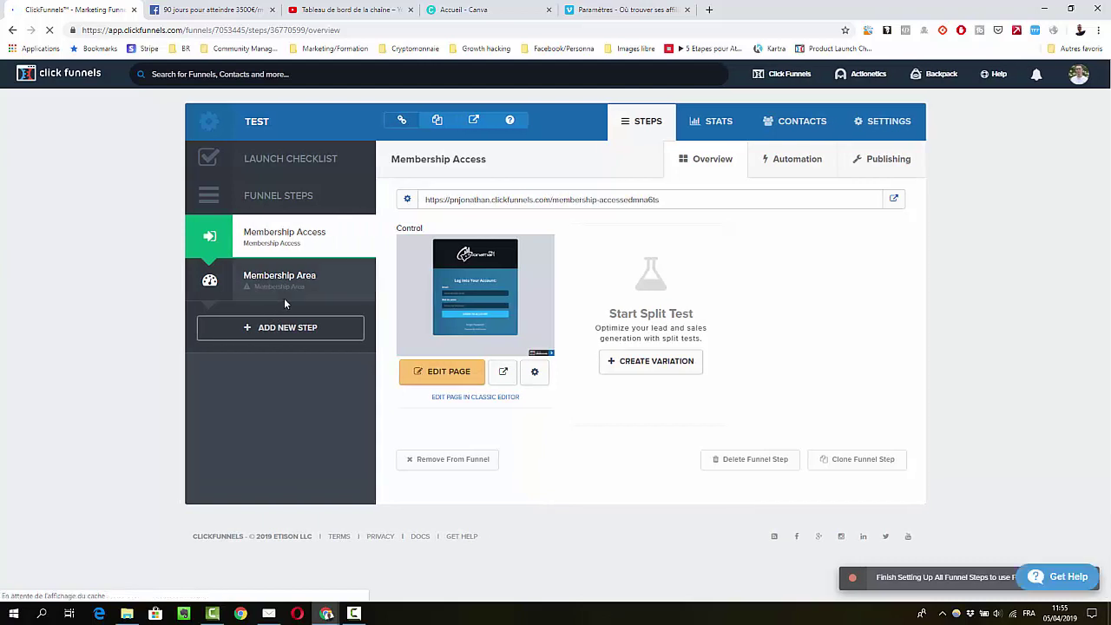
click(295, 287)
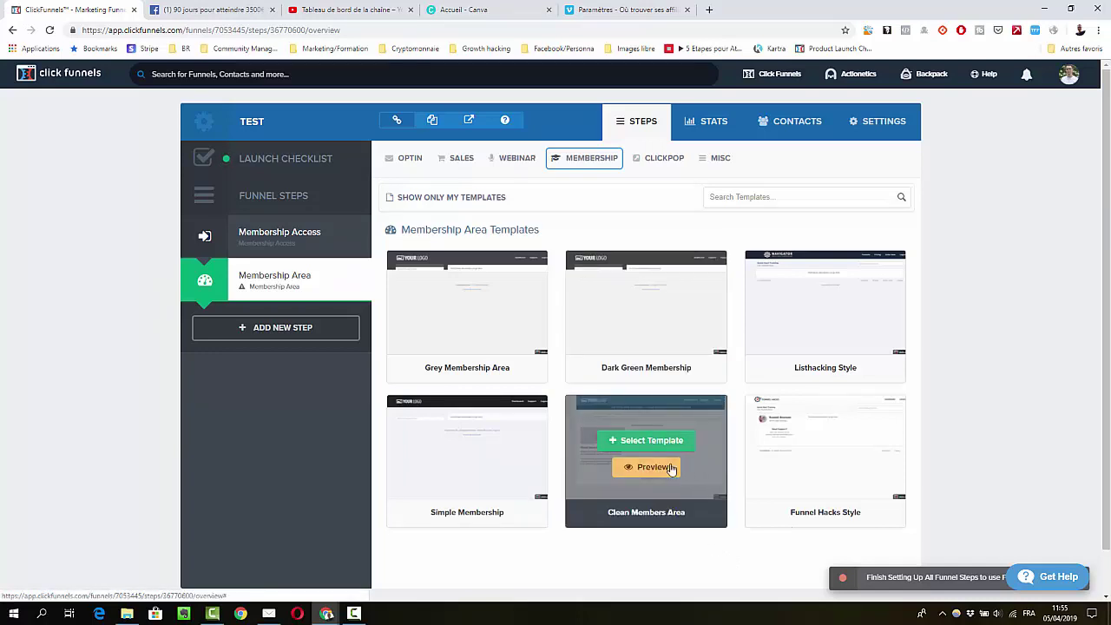
Preview the Clean Members Area template, then select it for the Membership Area page
click(640, 475)
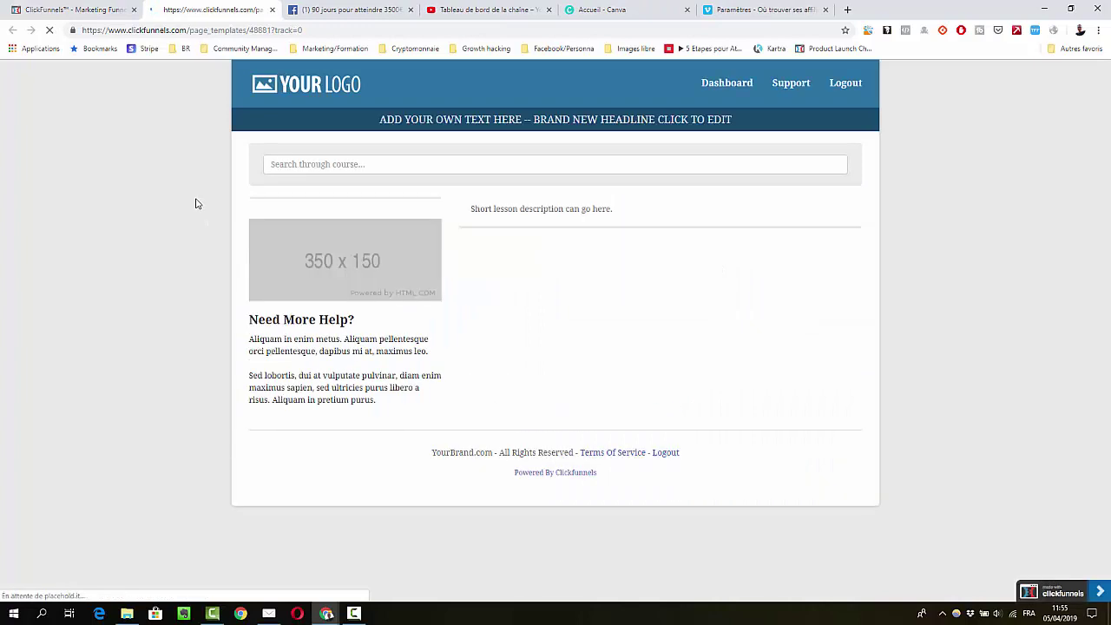
click(273, 10)
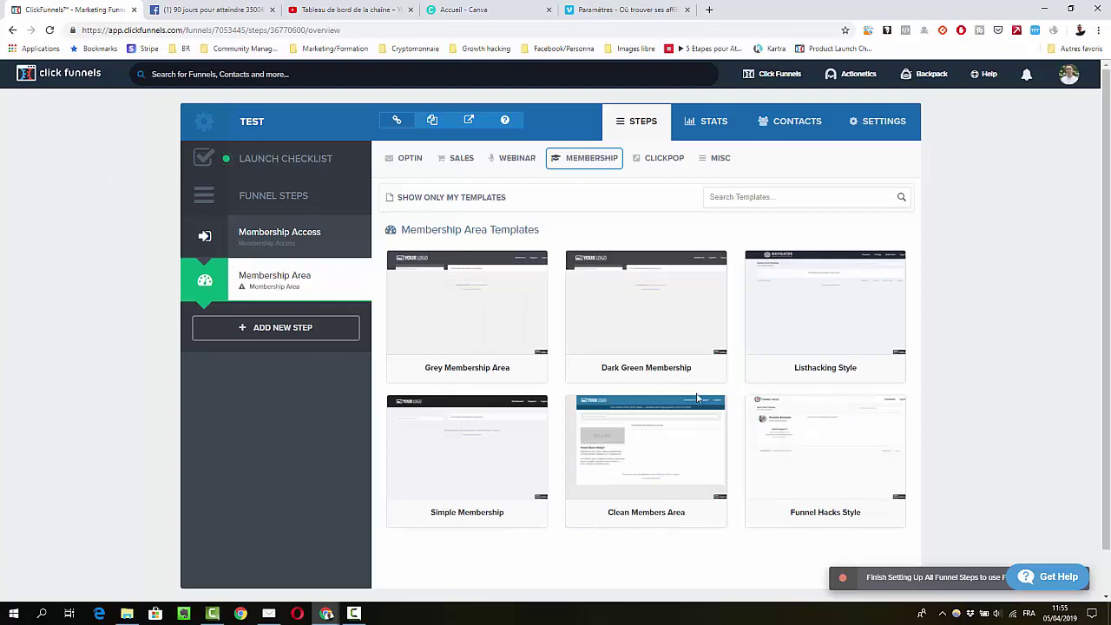
click(674, 441)
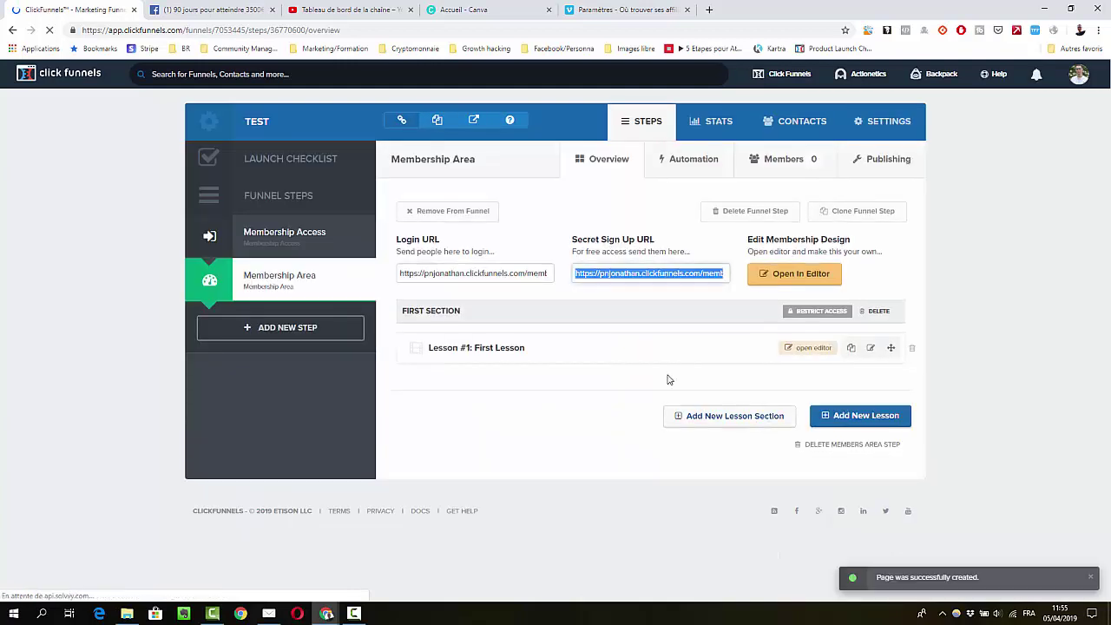
click(584, 396)
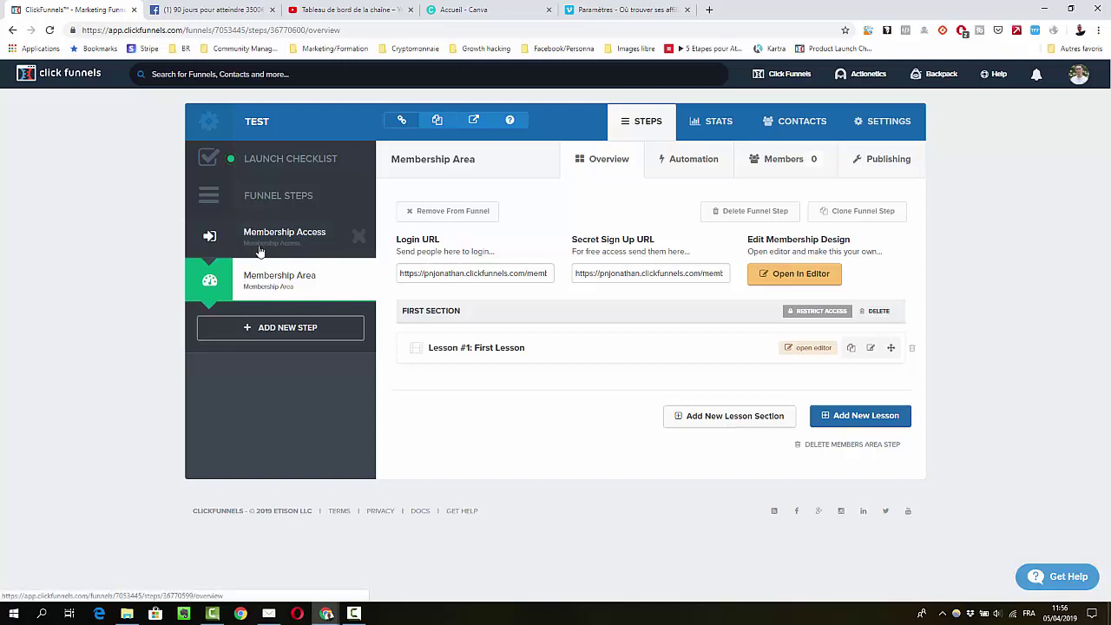
triple_click(454, 278)
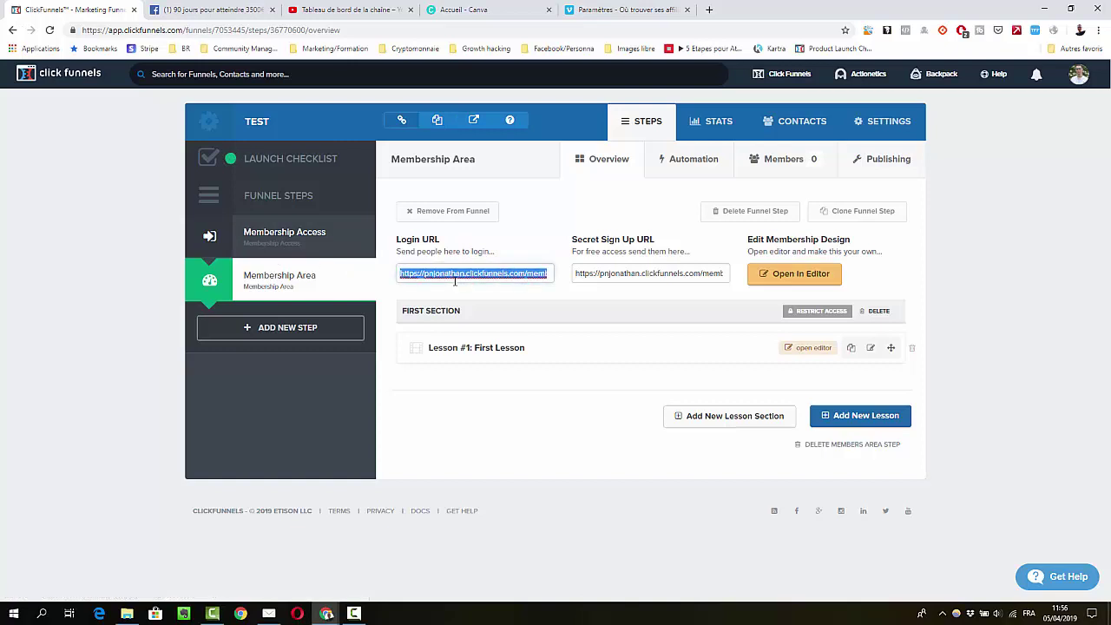
key(ctrl+shift+n)
text(https://pnjonathan.clickfunnels.com/membership-area27886783)
key(Return)
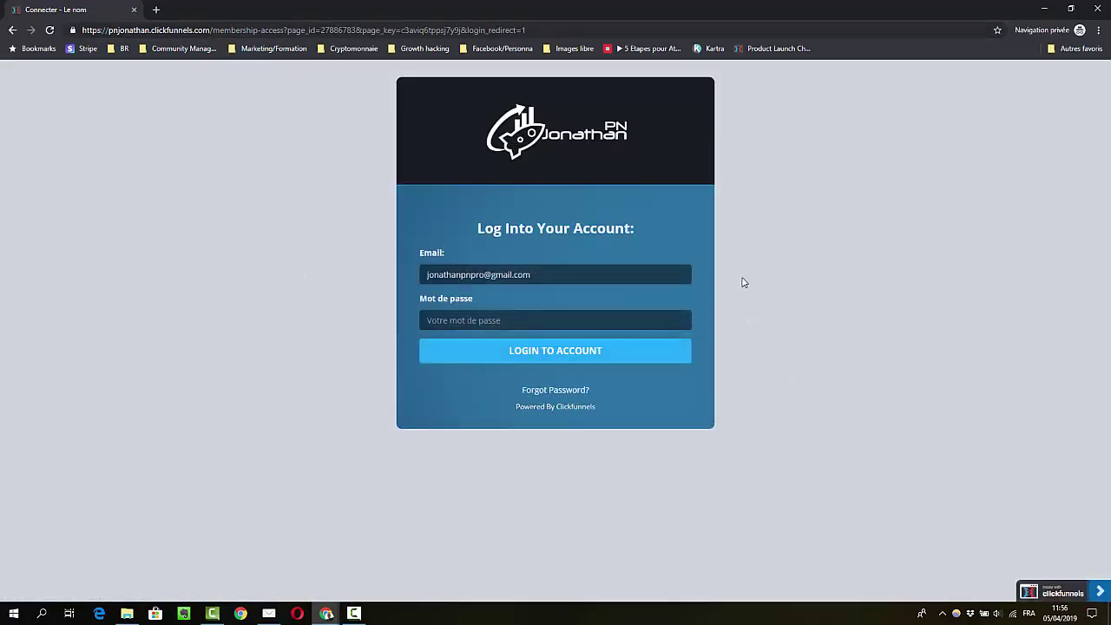
click(1097, 8)
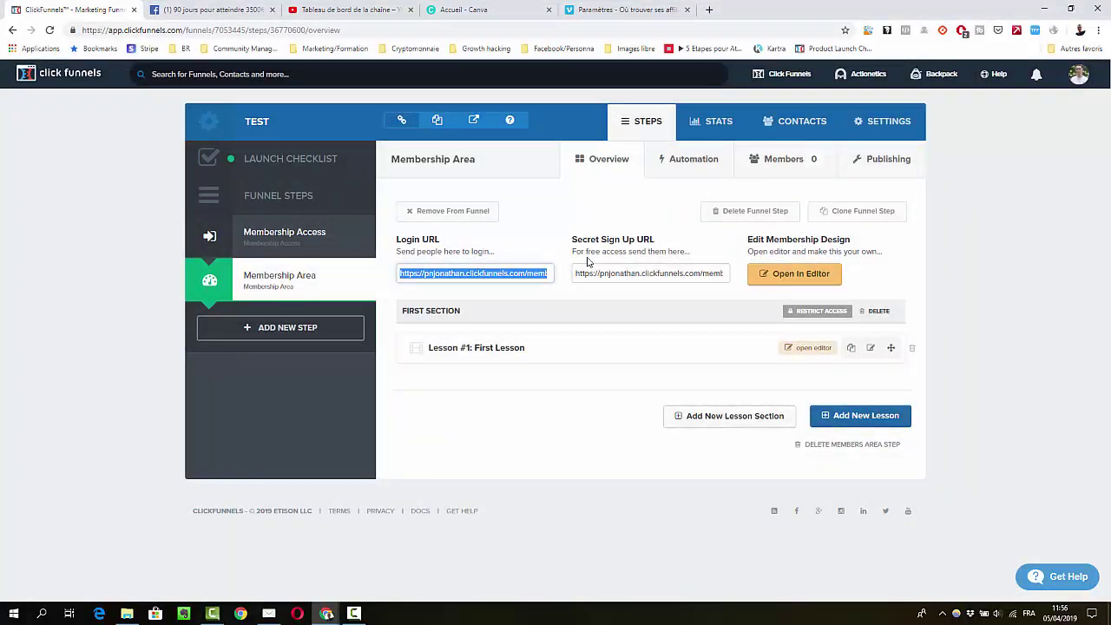
triple_click(615, 274)
click(614, 273)
triple_click(615, 273)
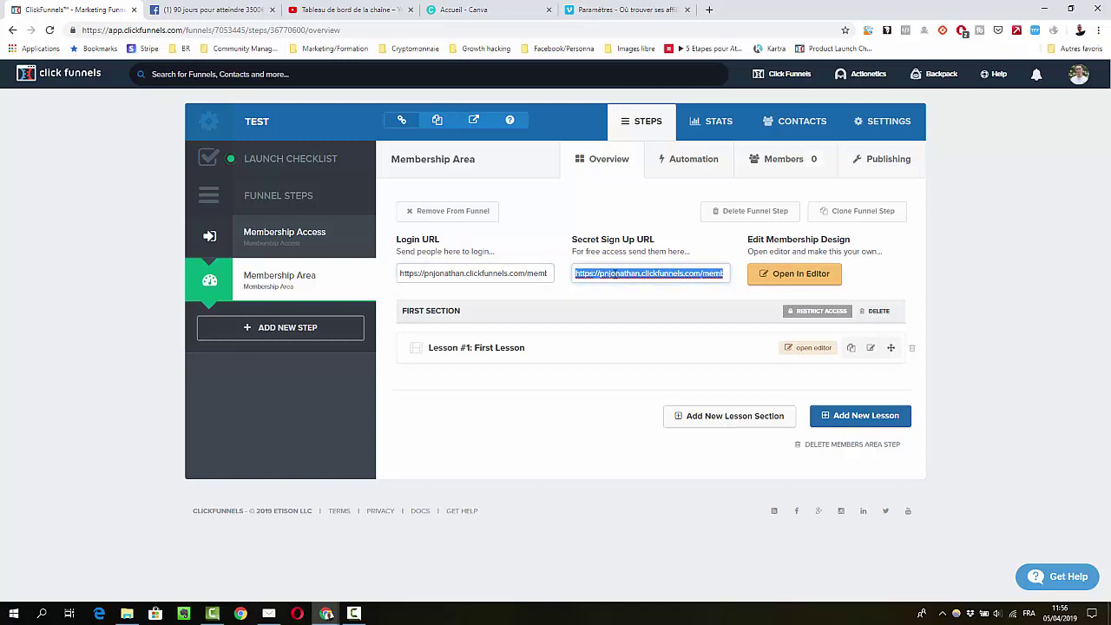
key(ctrl+c)
key(ctrl+shift+n)
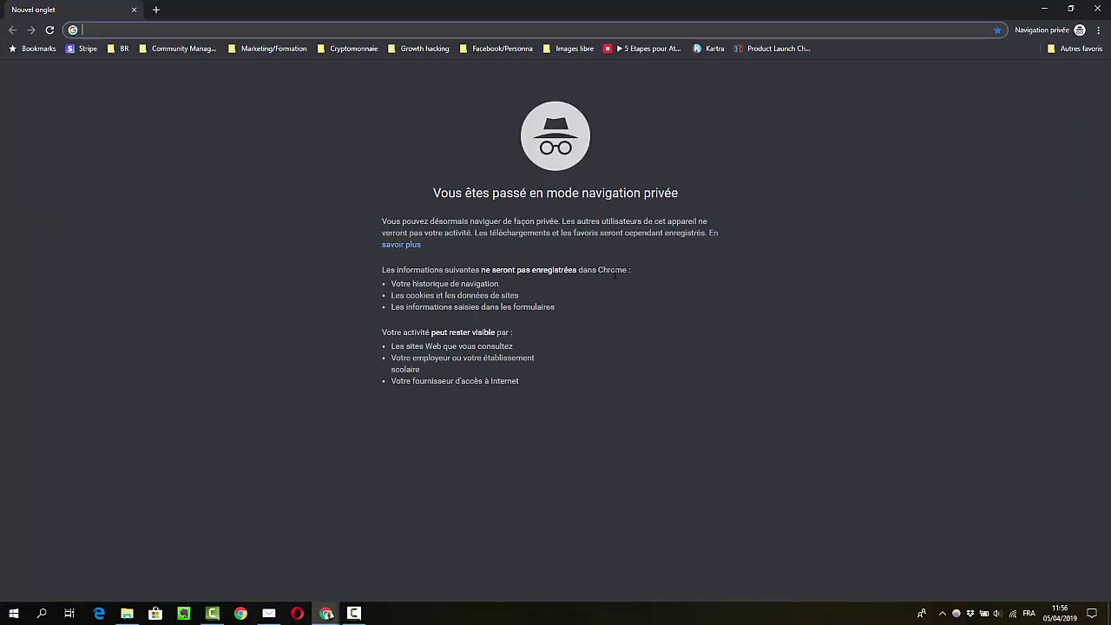
key(ctrl+v)
key(Return)
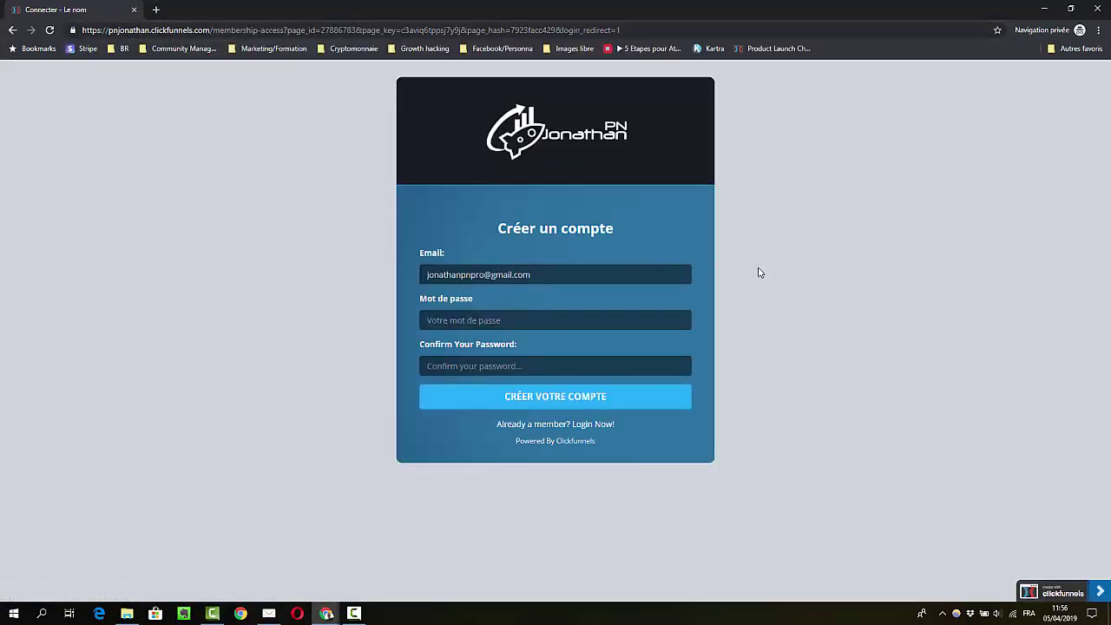
click(1099, 9)
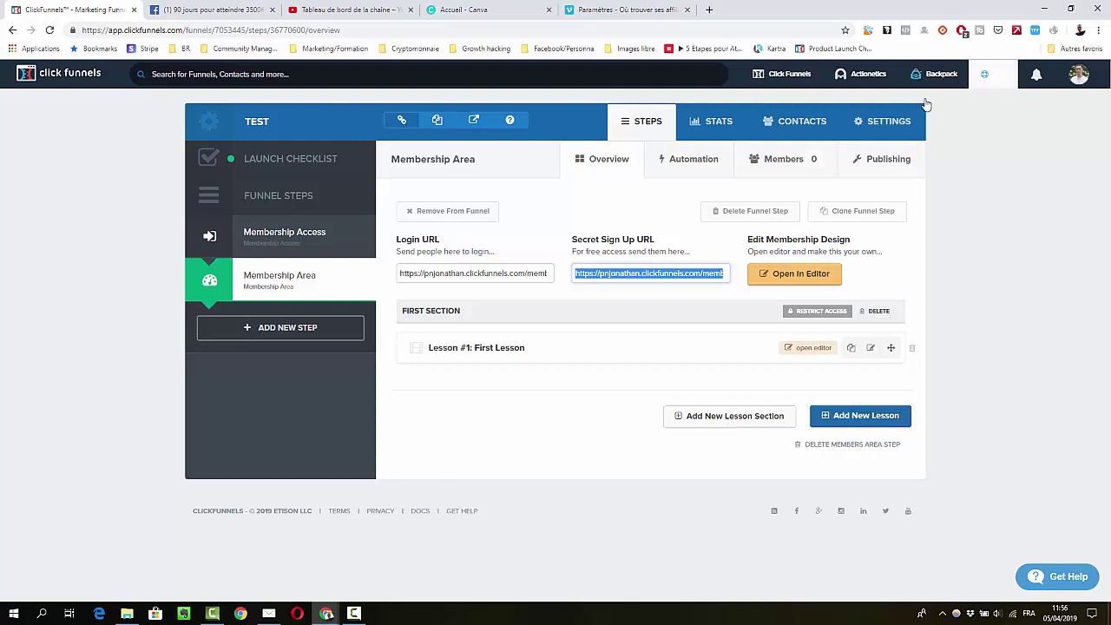
click(659, 300)
drag(709, 256, 573, 253)
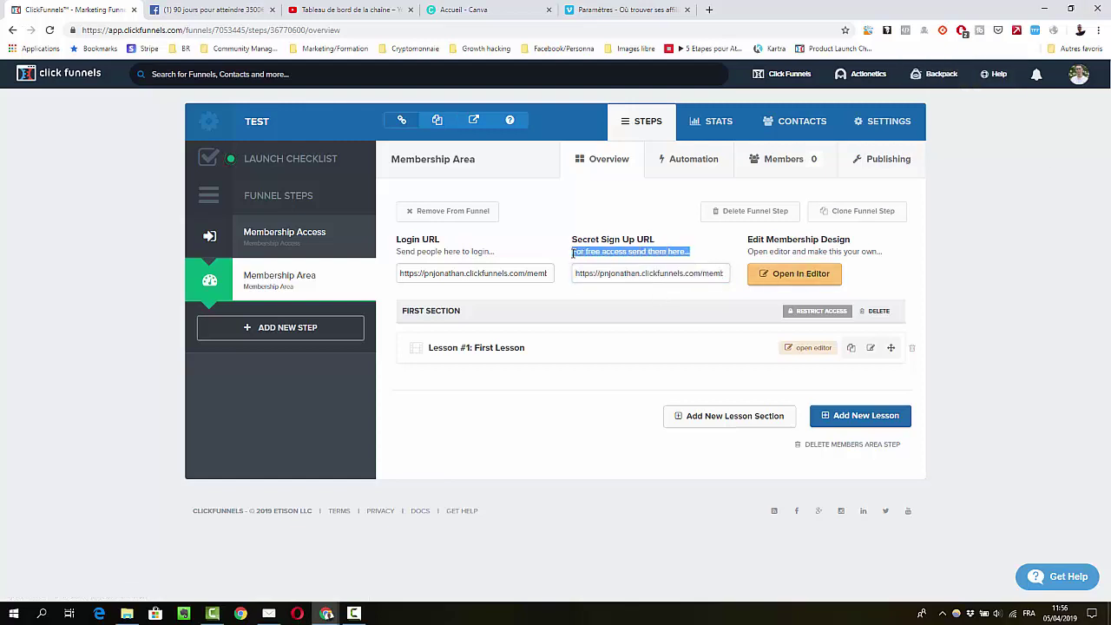
click(573, 253)
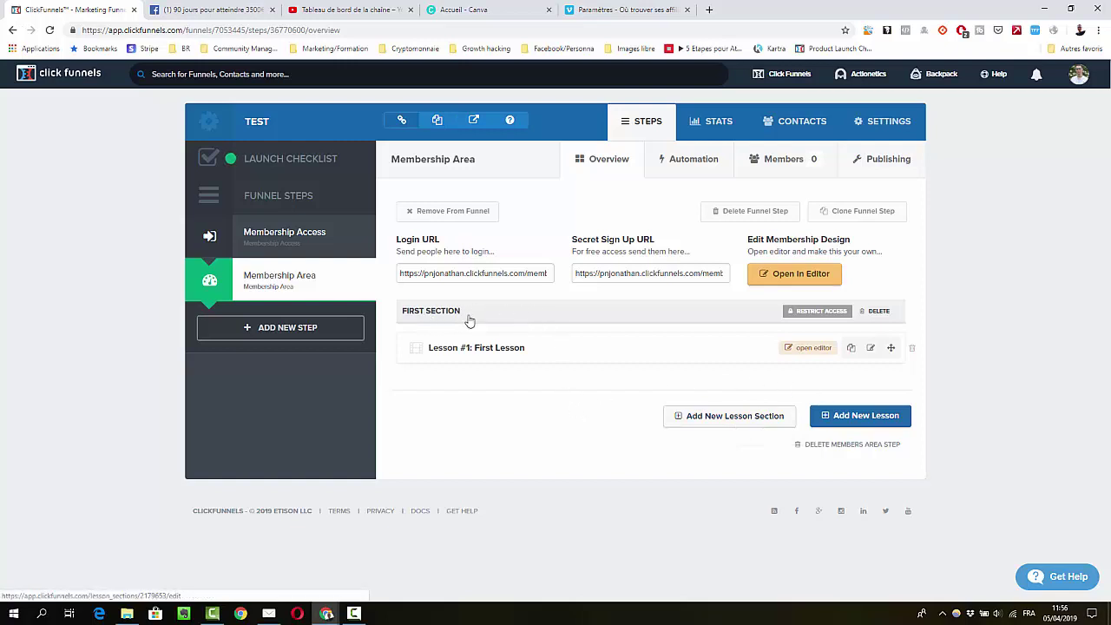
Change the FIRST SECTION lesson section's name to 'Module 1' and update it
click(425, 318)
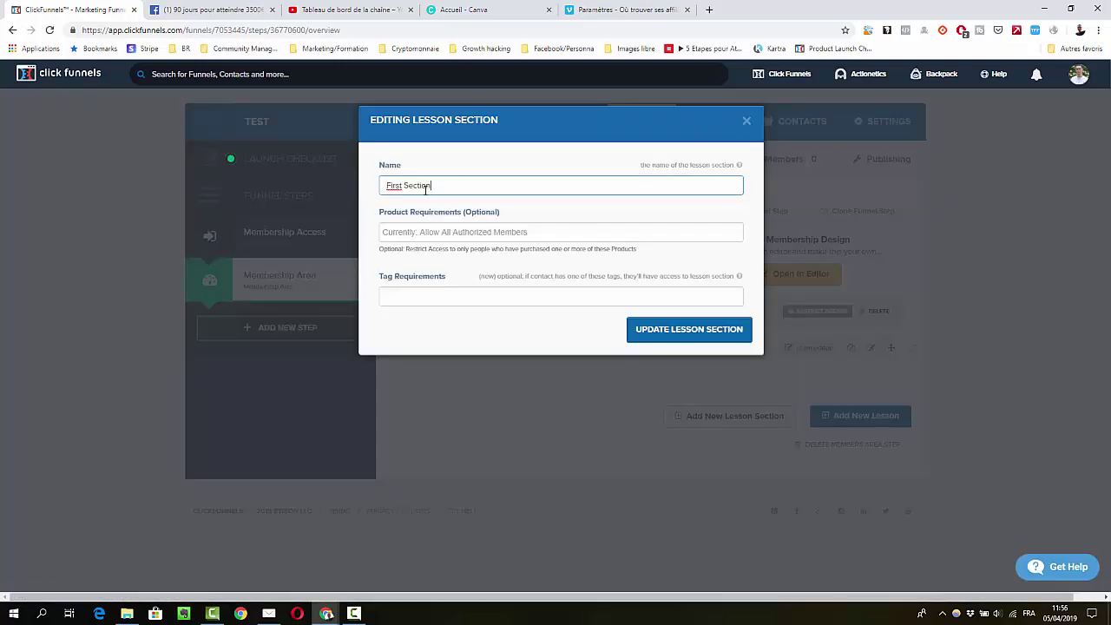
drag(432, 186, 364, 195)
text(Module 1)
click(643, 335)
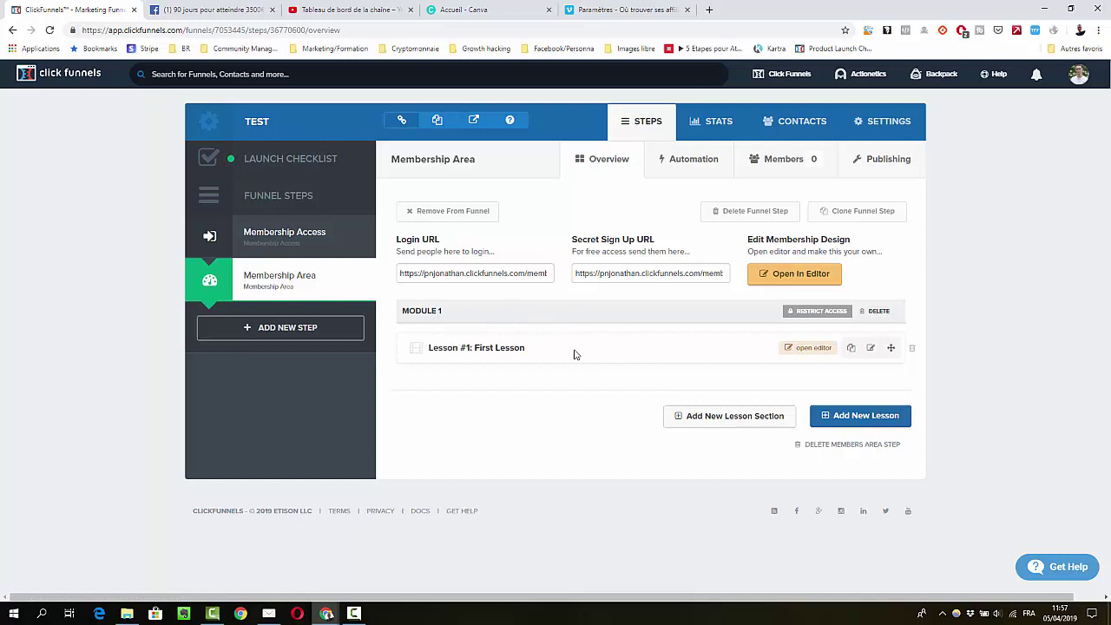
Open Lesson #1 in the editor and delete its sample lessons section
click(800, 351)
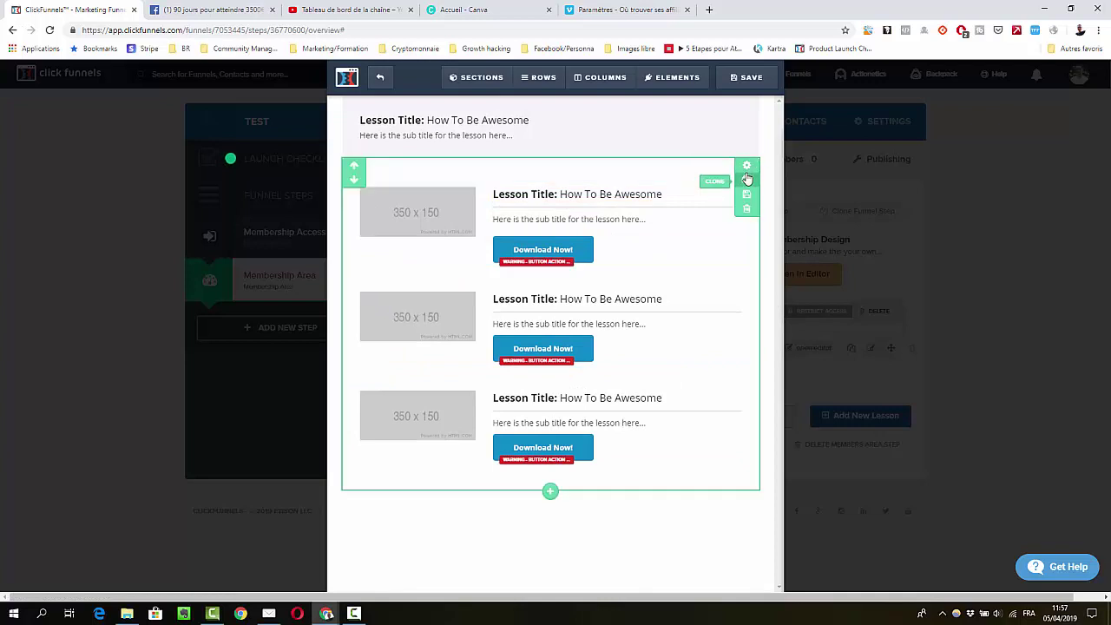
click(747, 209)
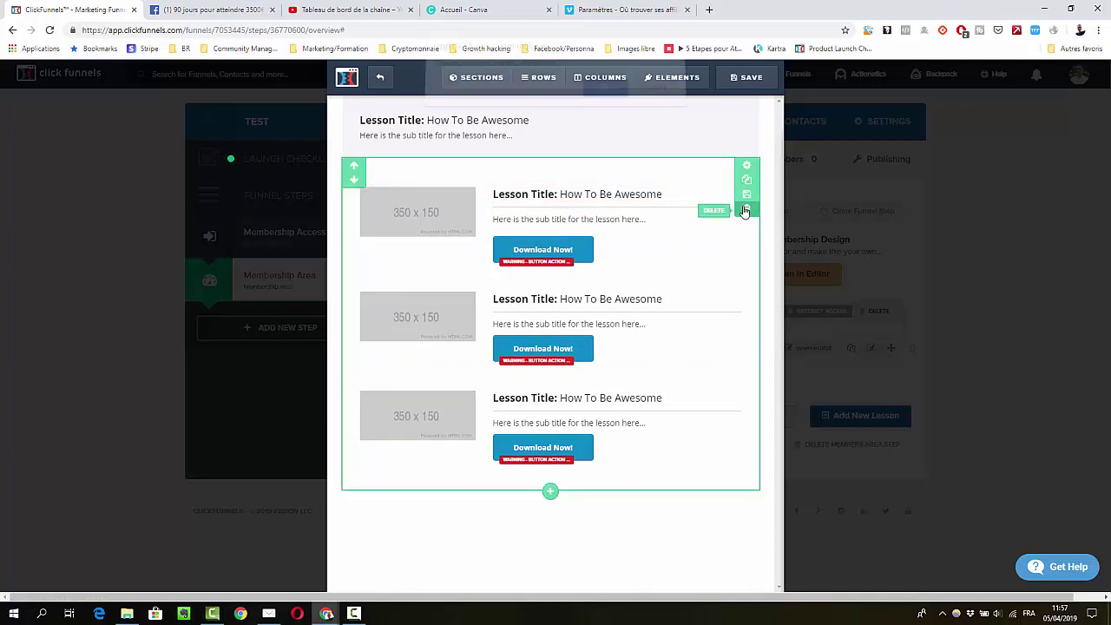
click(604, 96)
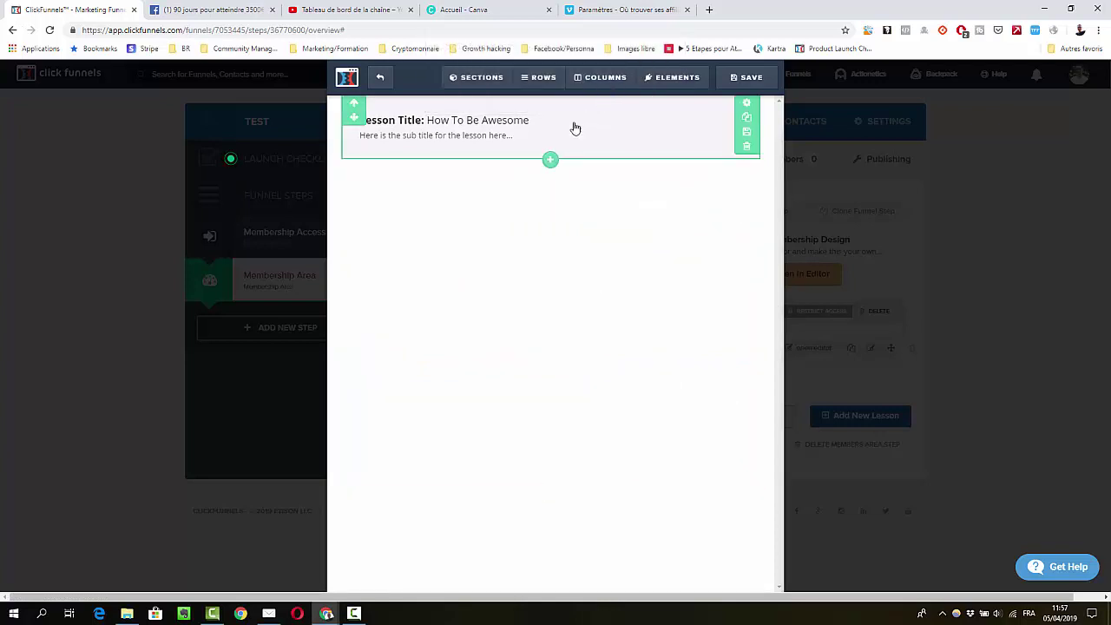
Retitle the lesson 'Comment créer un espace membre'
click(460, 135)
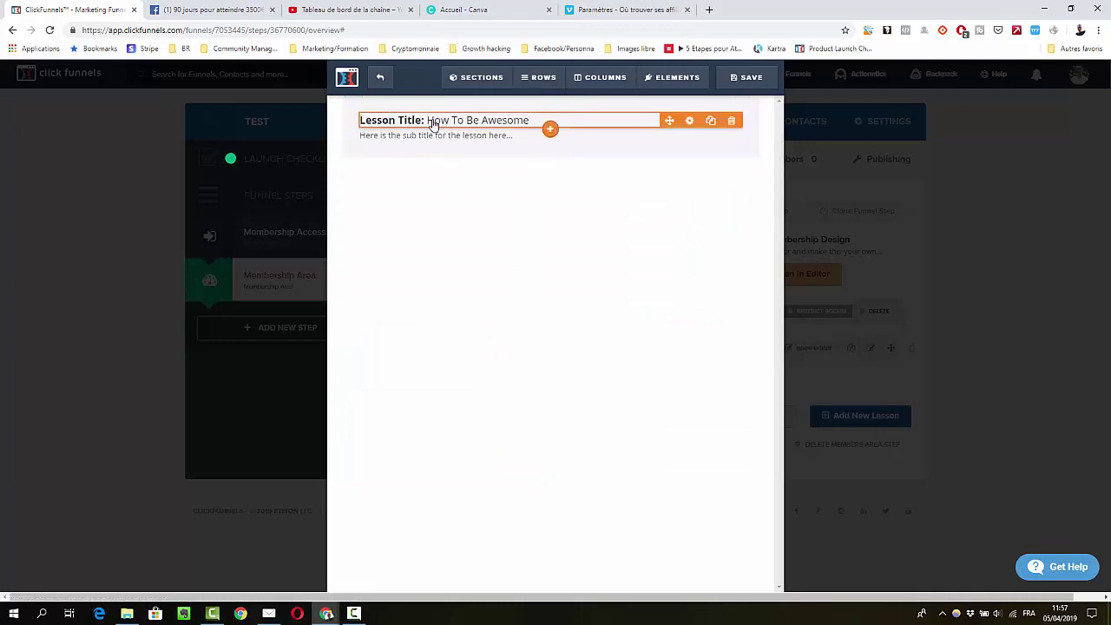
click(430, 120)
drag(428, 120, 561, 119)
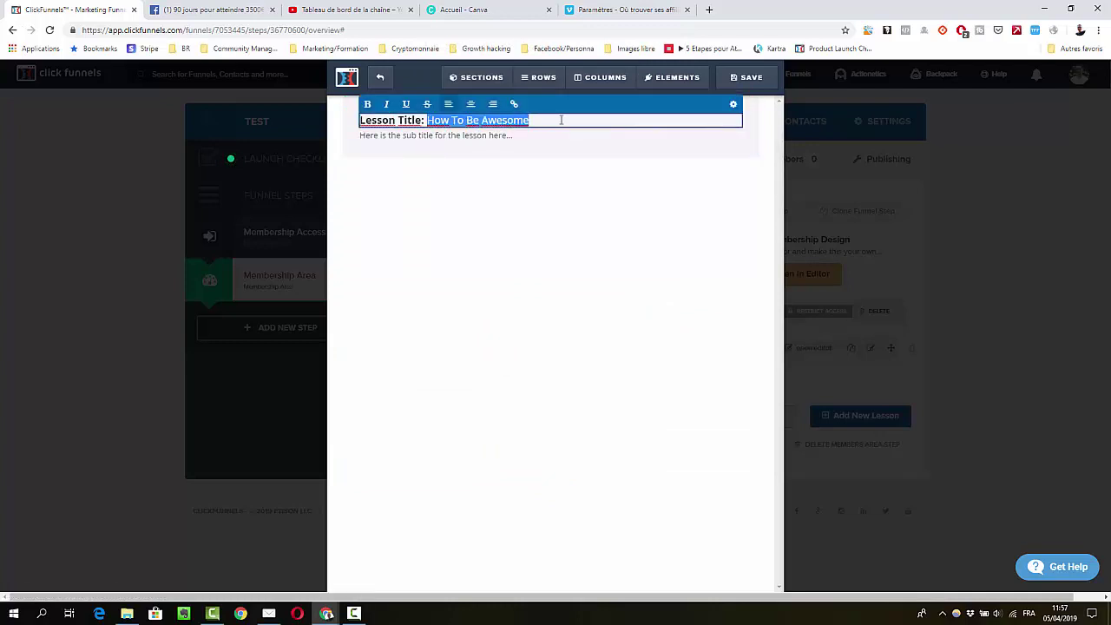
text(Comment c)
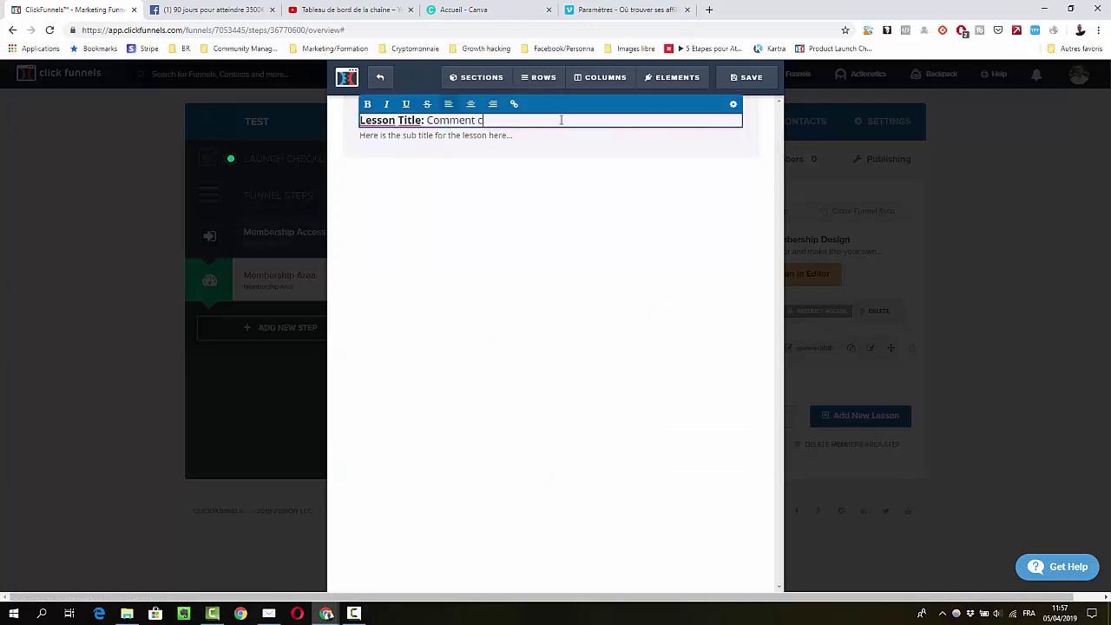
text(réer un espace membre)
click(499, 212)
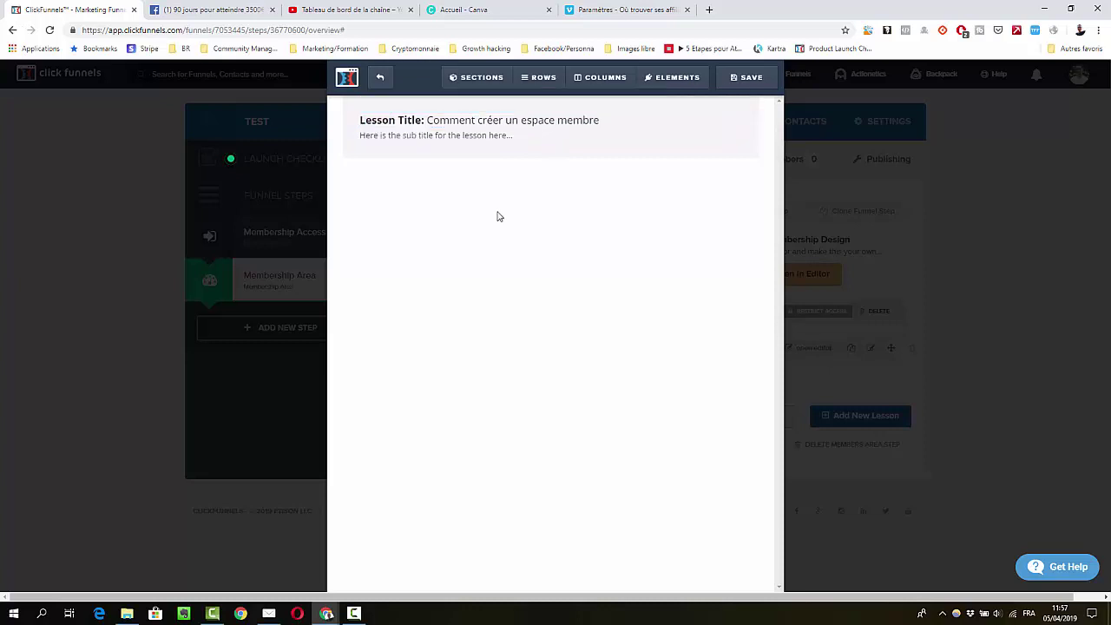
Add a full-width section with a one-column row below the lesson title
click(549, 159)
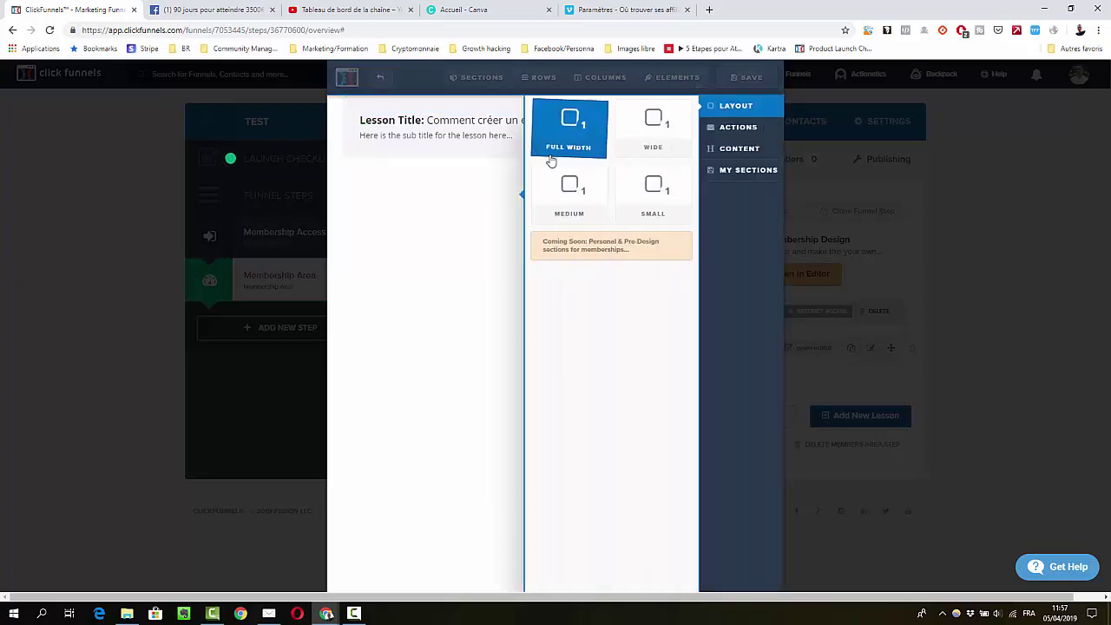
click(569, 139)
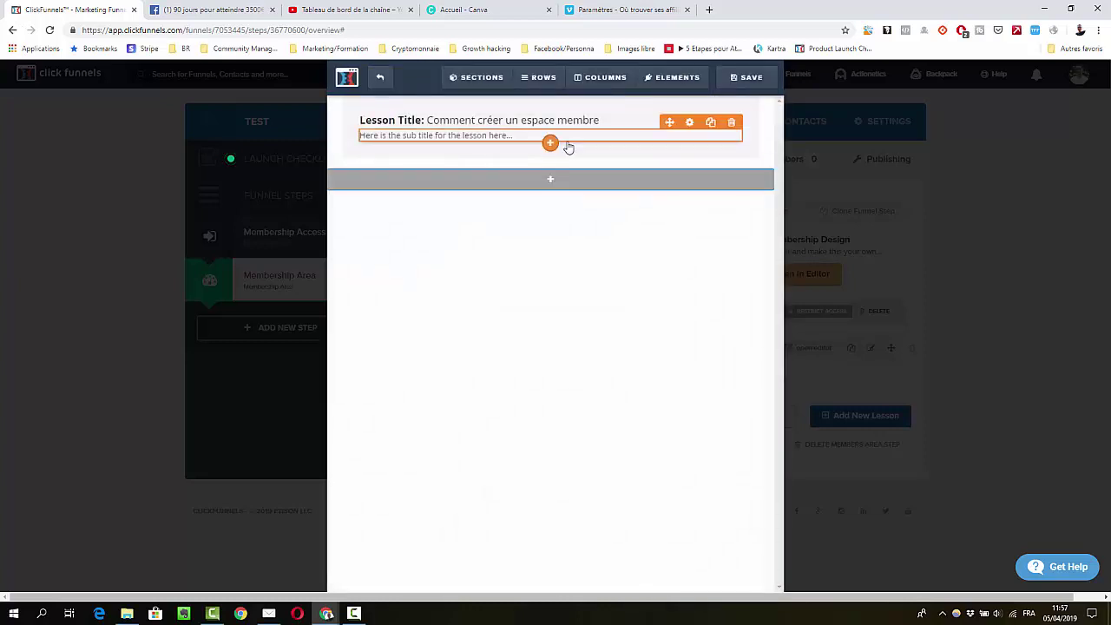
click(551, 179)
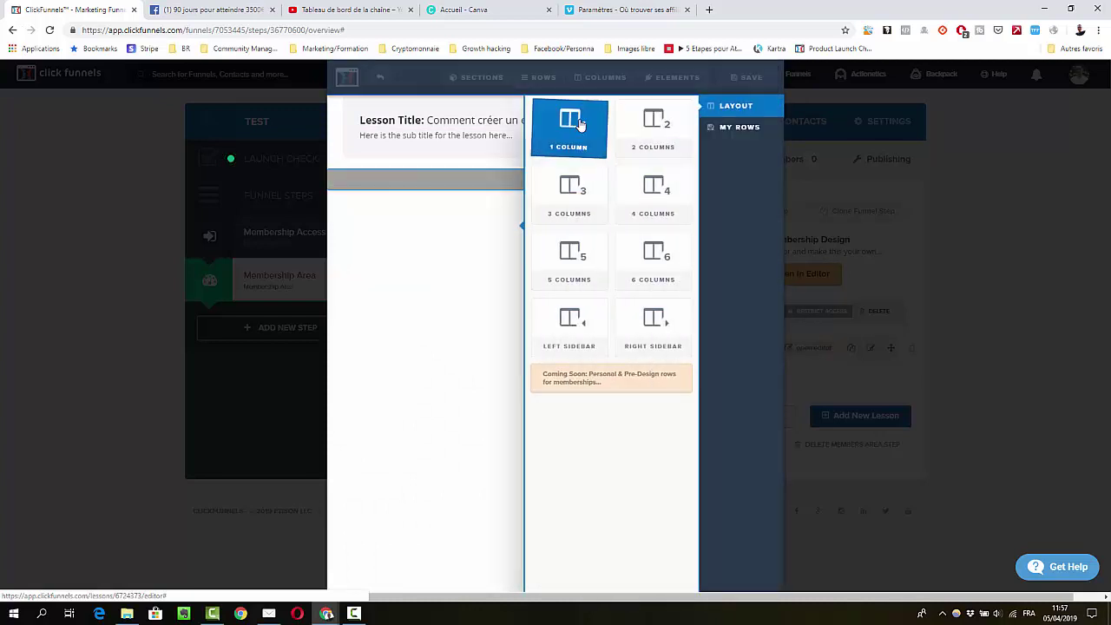
click(575, 125)
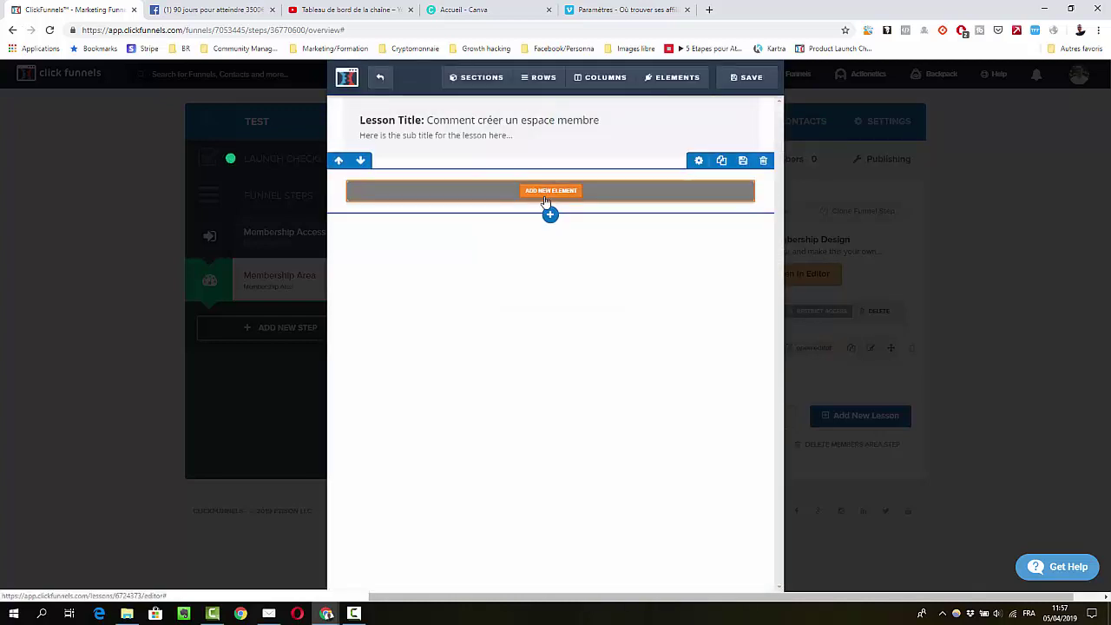
click(546, 191)
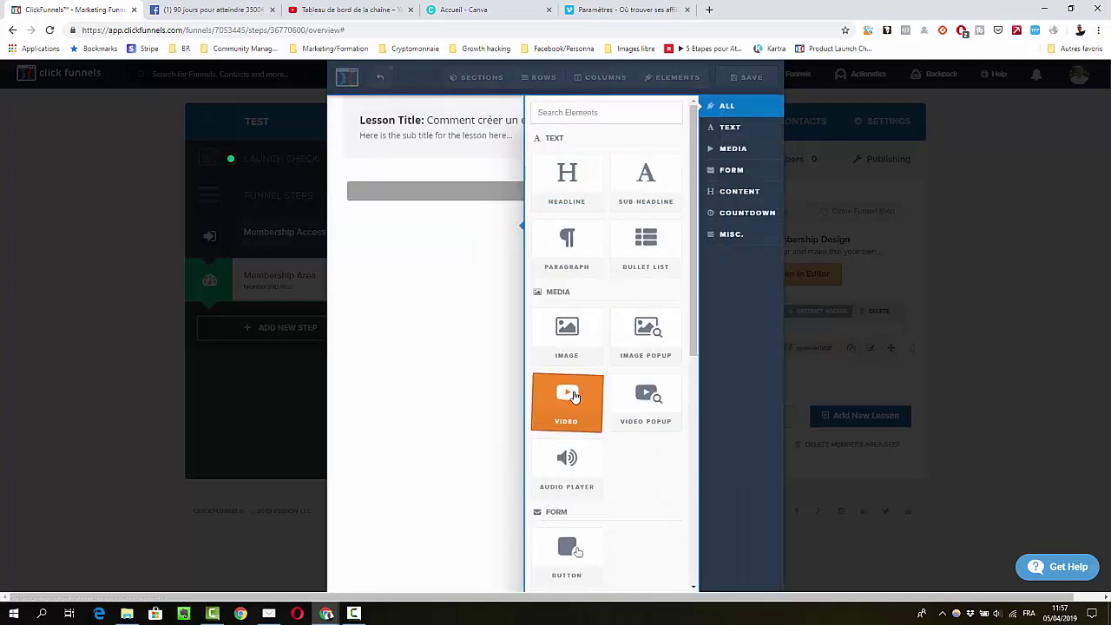
Add a video element below the lesson title and open its settings
click(573, 396)
click(544, 308)
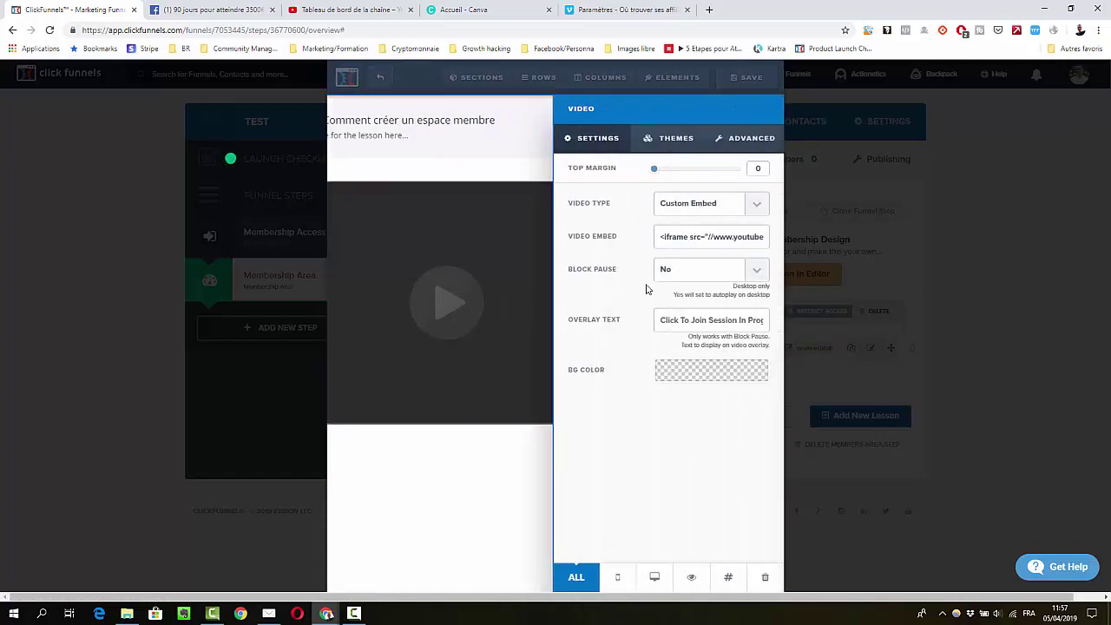
click(508, 463)
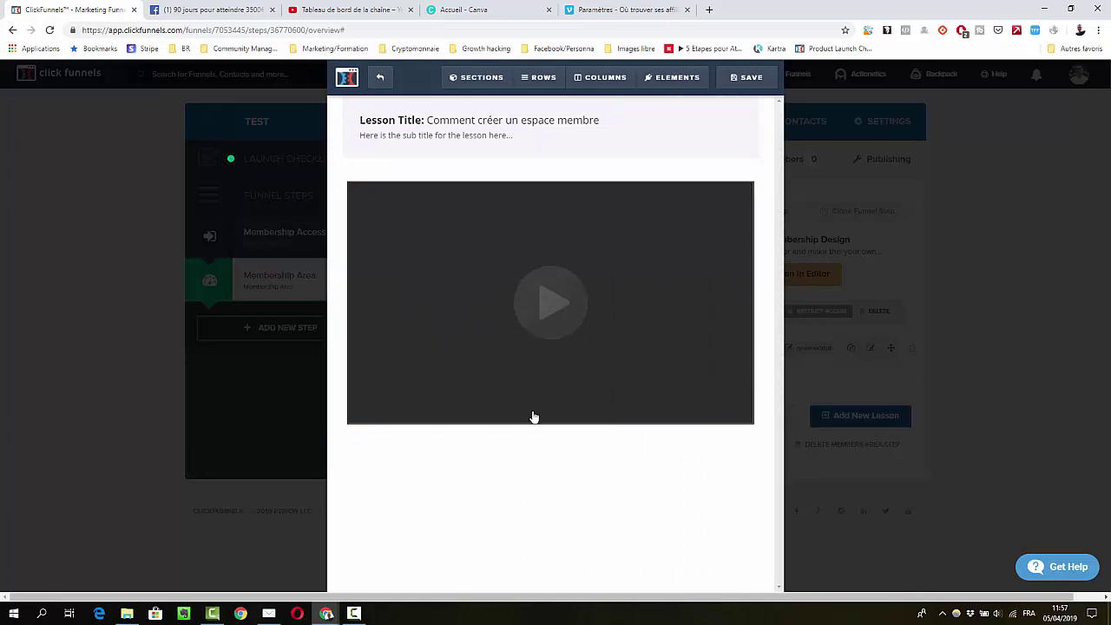
click(539, 337)
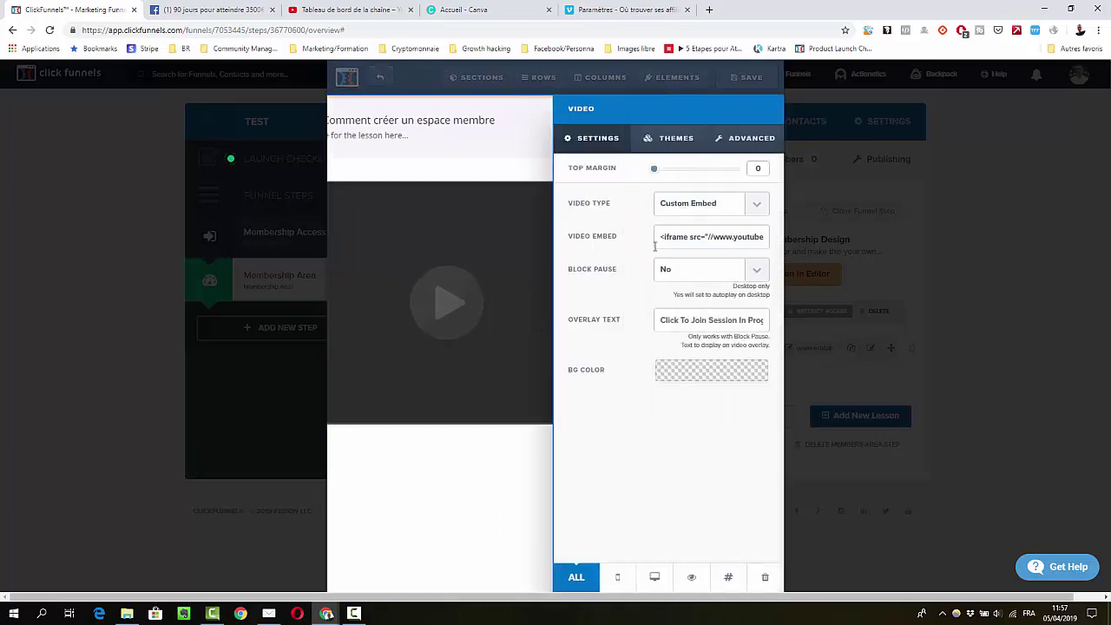
Set the video source to Vimeo after trying Custom Embed and YouTube, then close settings
click(675, 209)
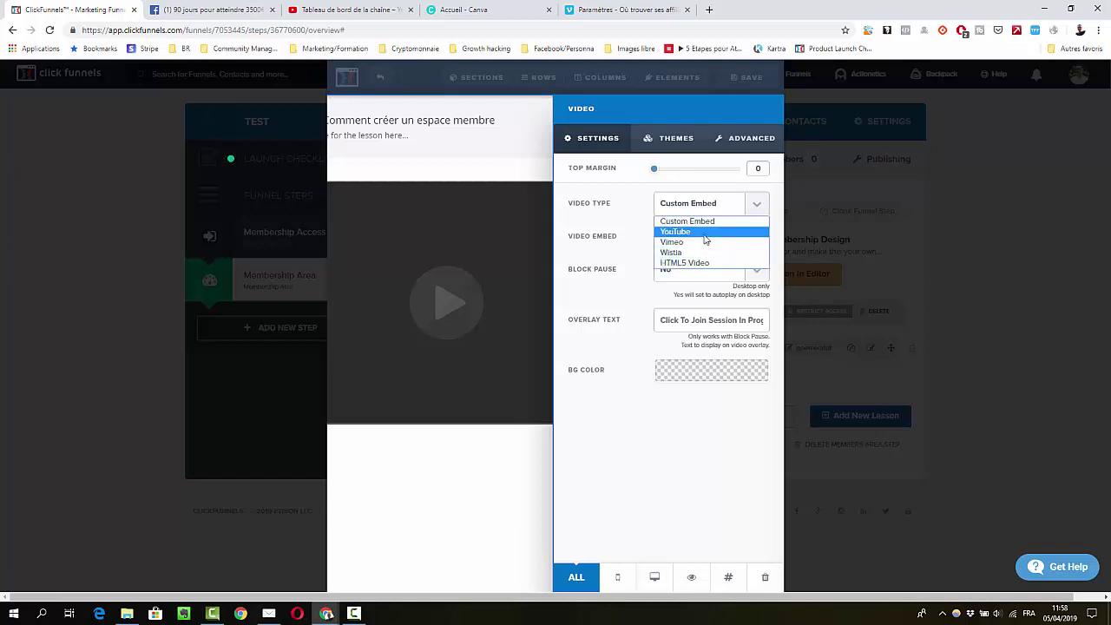
click(631, 252)
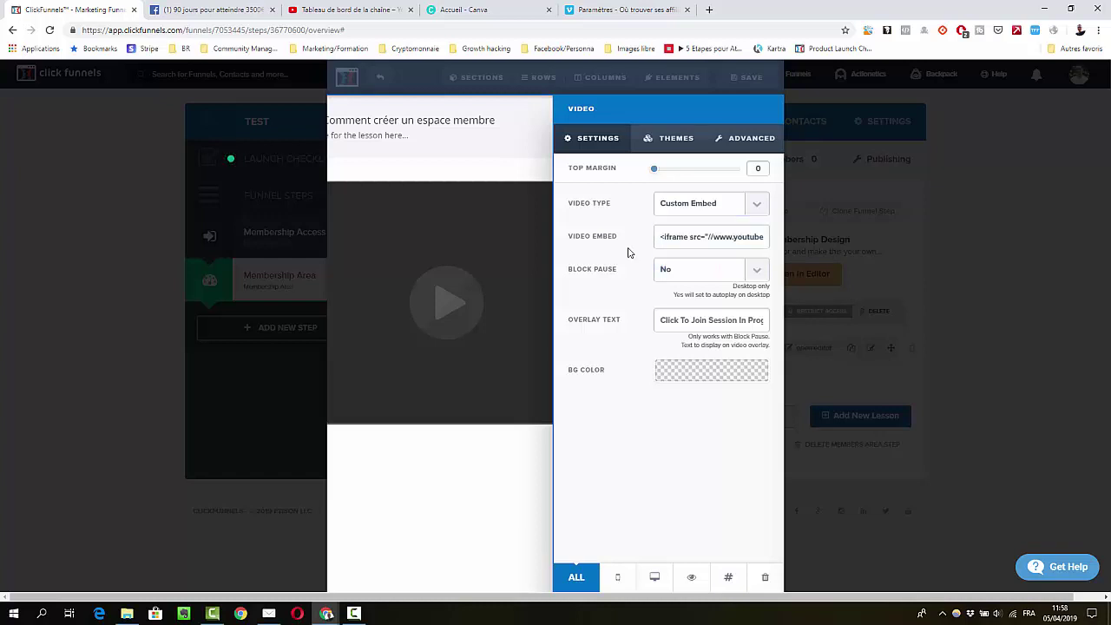
click(697, 237)
click(700, 207)
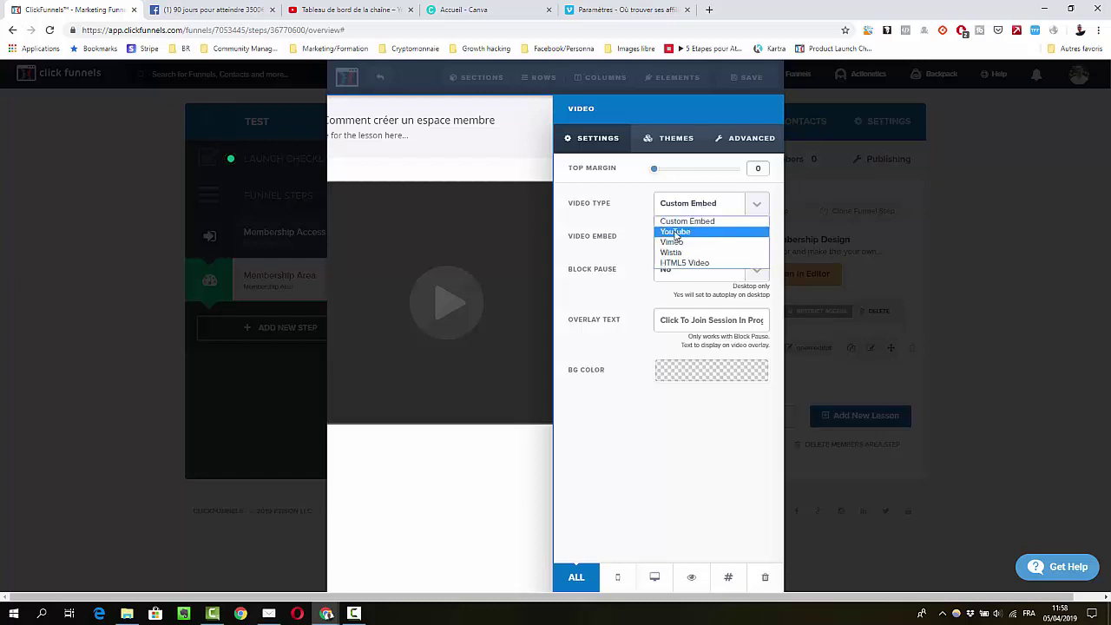
click(676, 231)
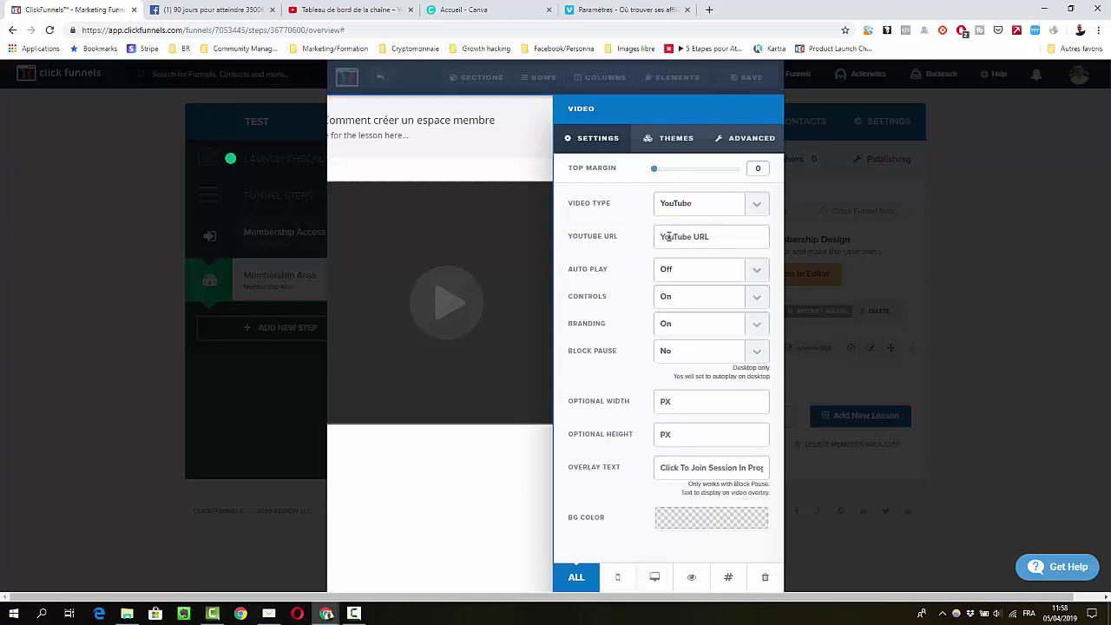
click(682, 205)
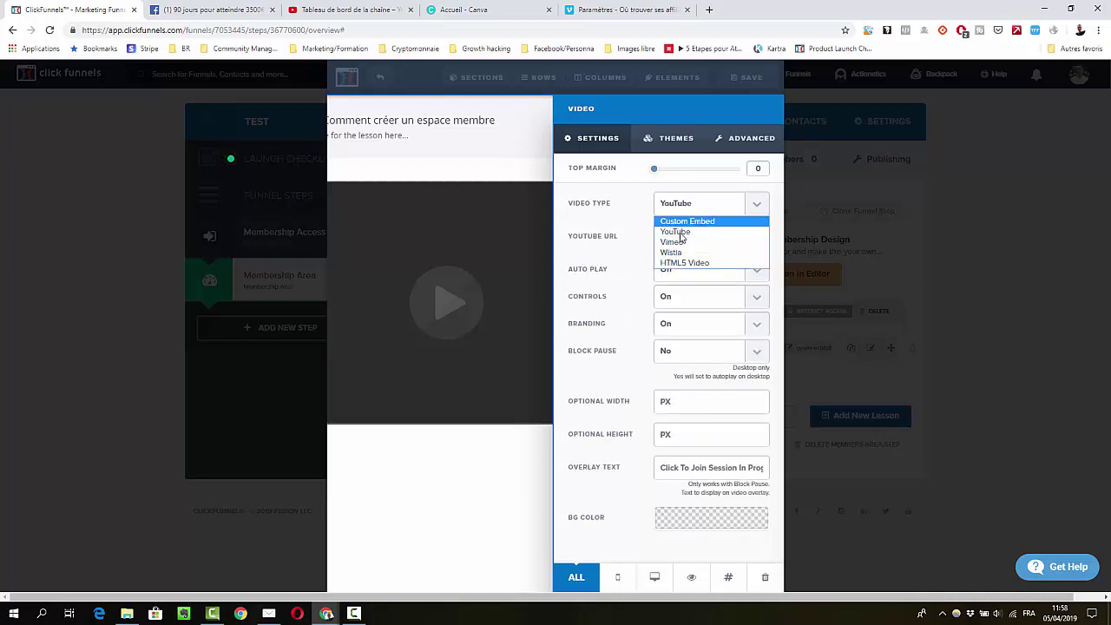
click(682, 242)
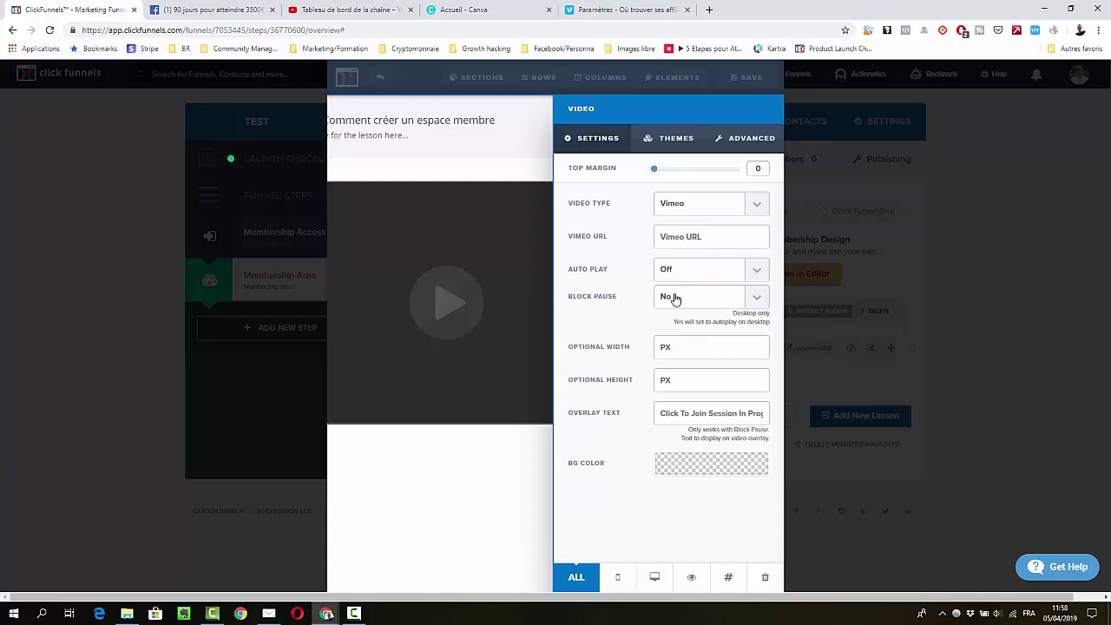
click(709, 205)
click(530, 515)
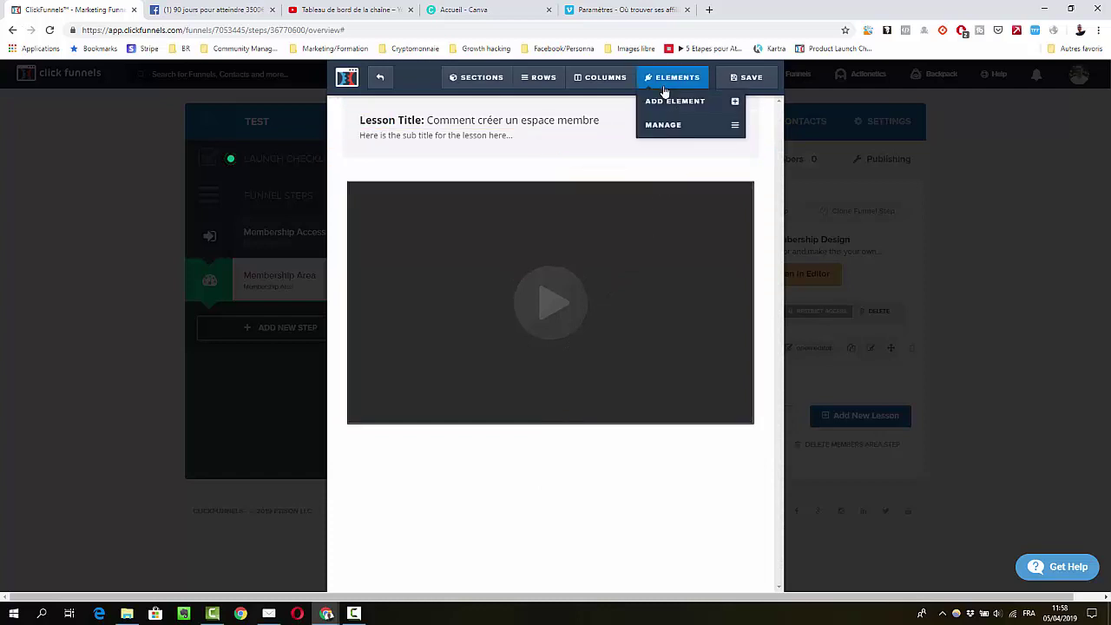
Browse the Add Element panel without adding anything, then save the lesson page and exit the editor
click(666, 102)
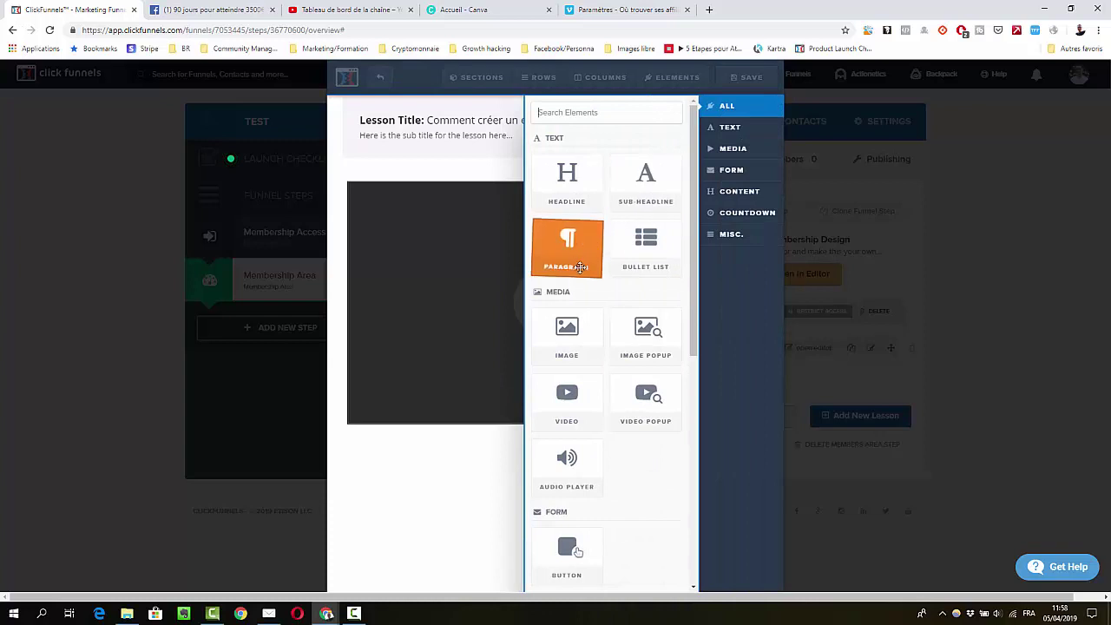
scroll(570, 354, down, 1)
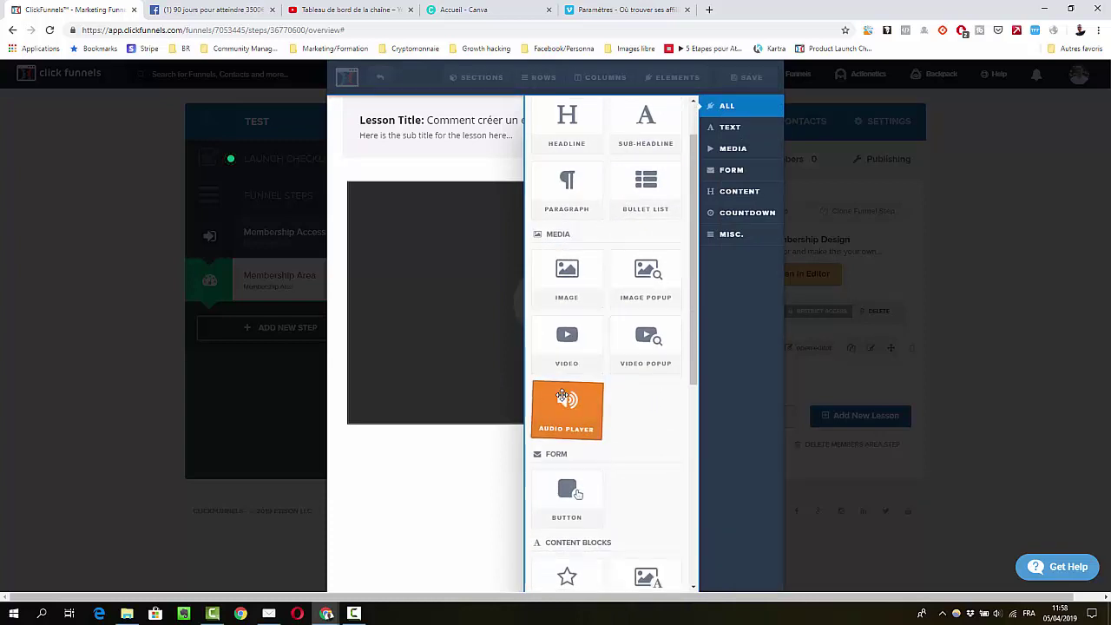
scroll(566, 395, down, 3)
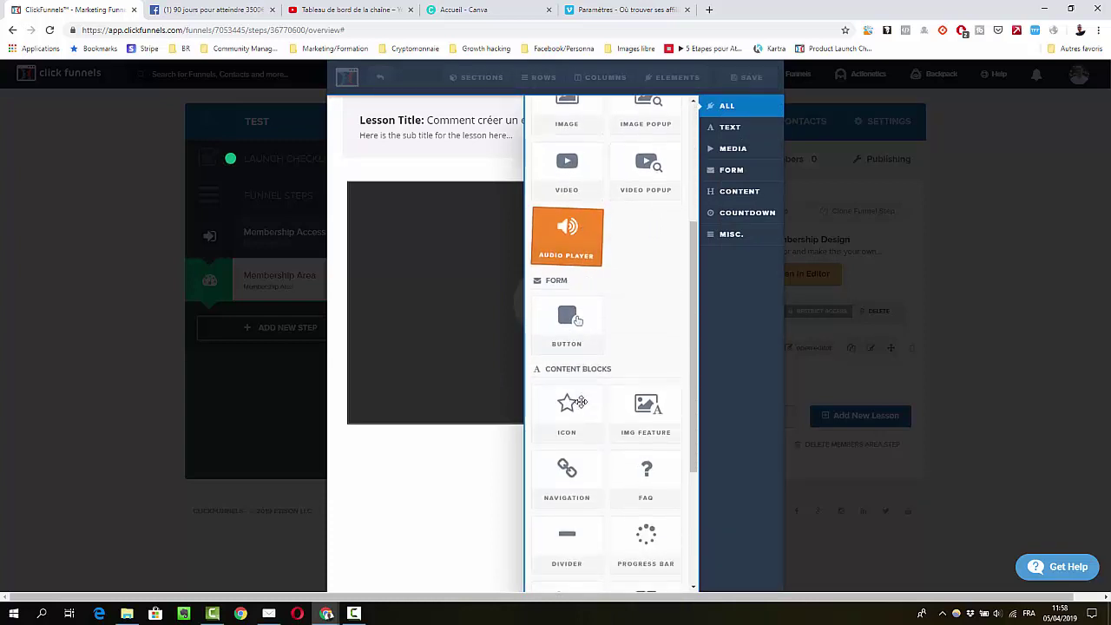
scroll(573, 371, down, 1)
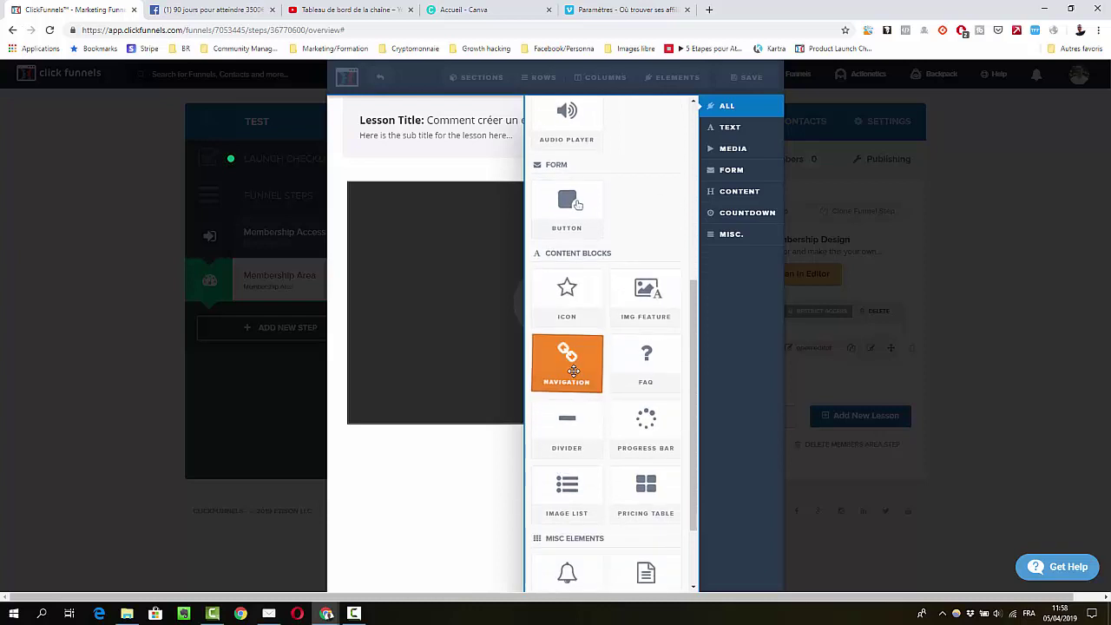
scroll(573, 370, down, 1)
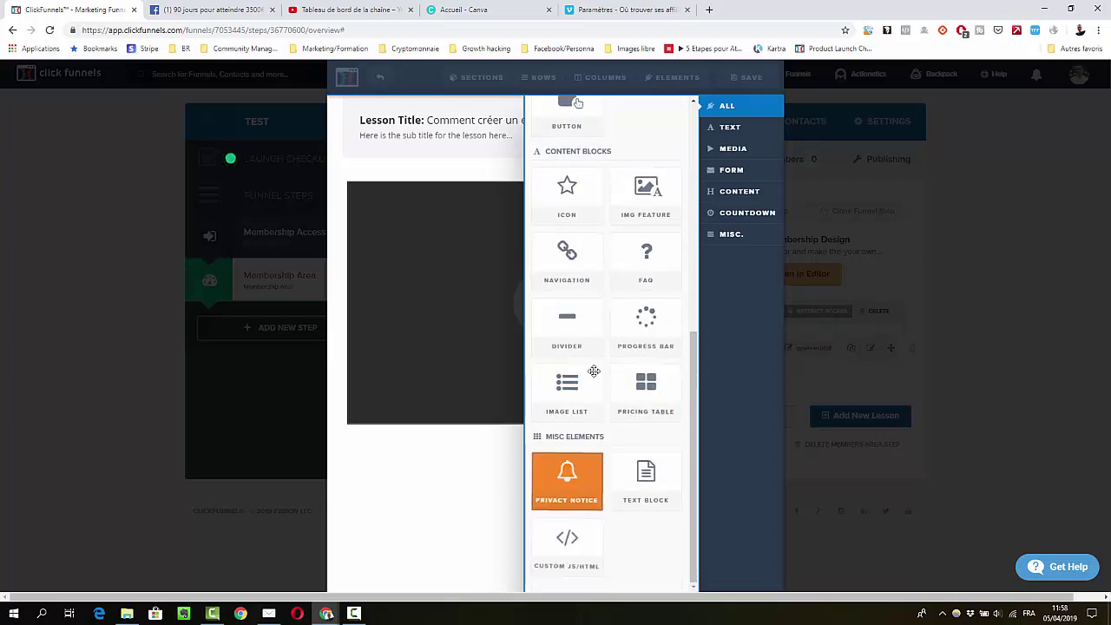
scroll(605, 449, up, 3)
click(487, 521)
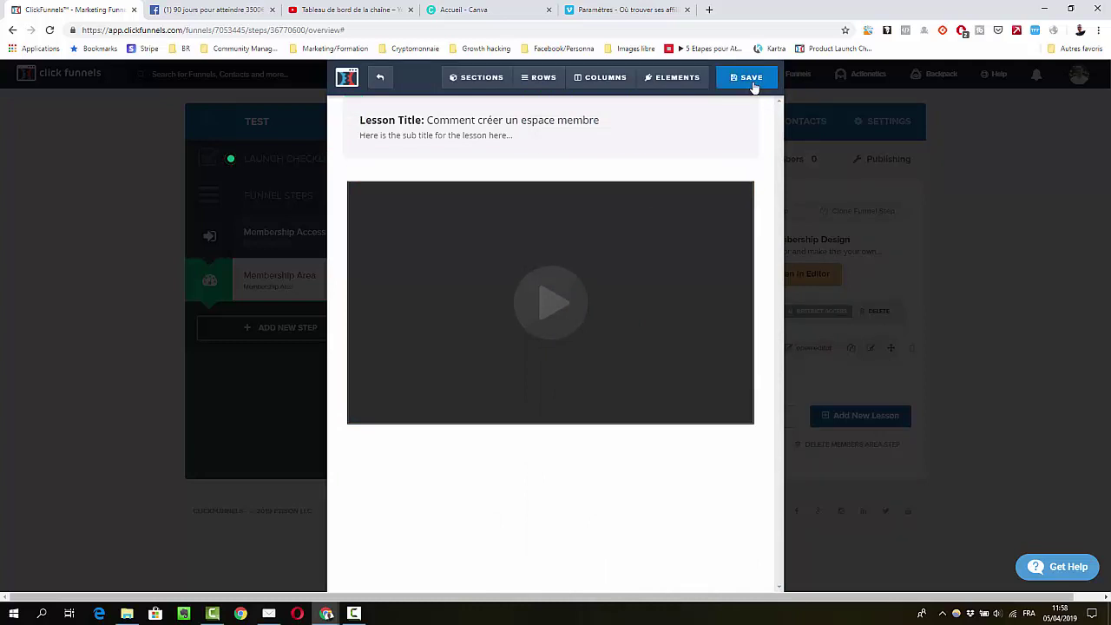
click(746, 78)
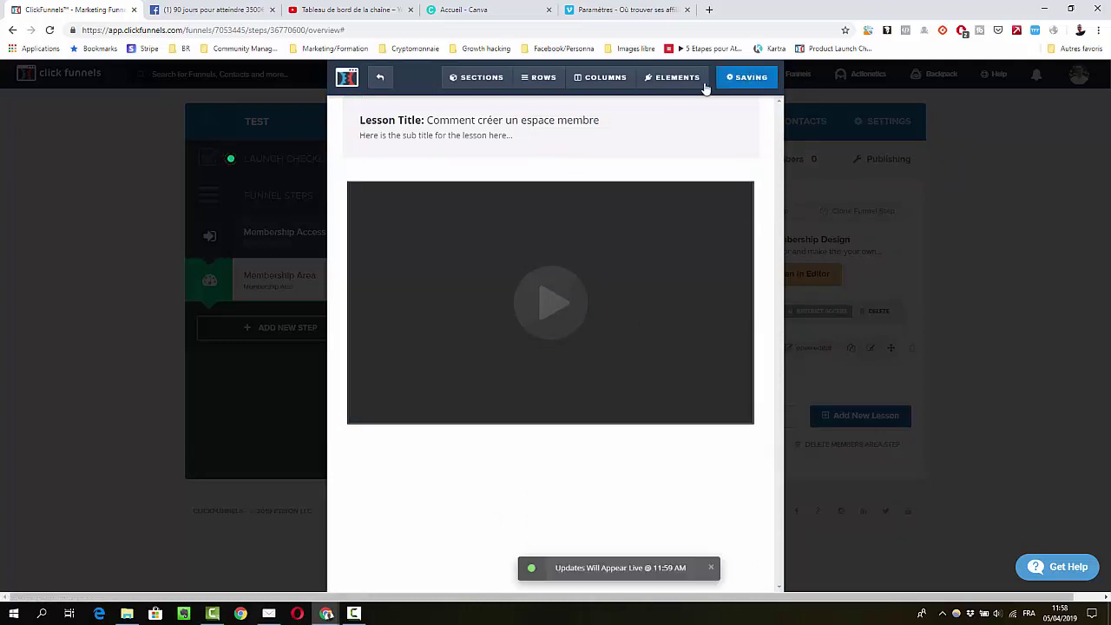
click(382, 78)
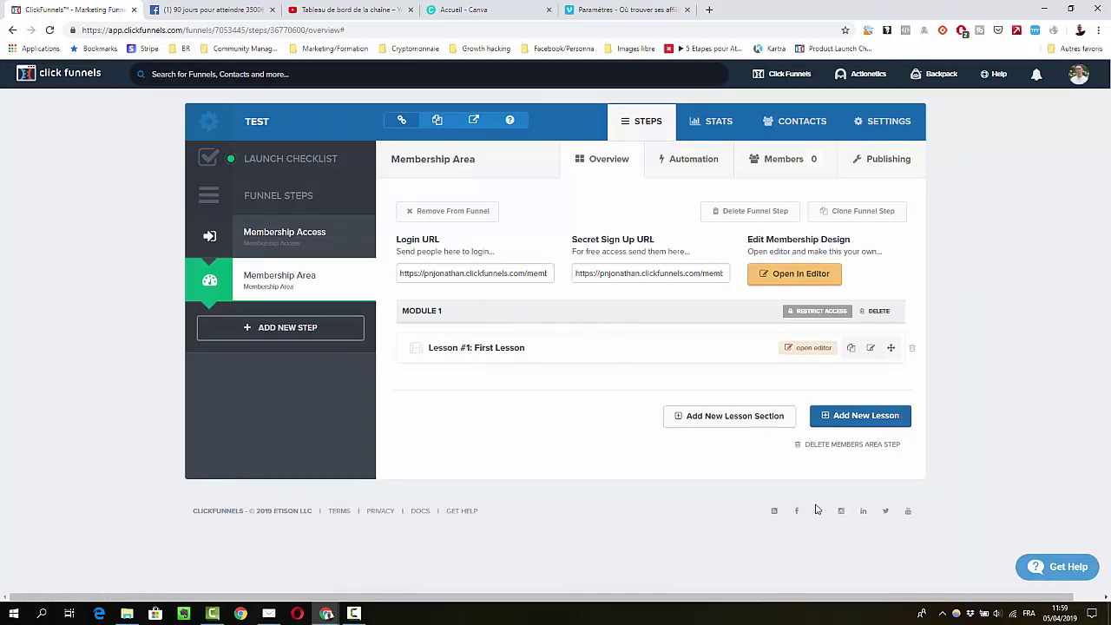
Start a new lesson named TEST 2 in Module 1, leaving the page template unchanged
click(860, 425)
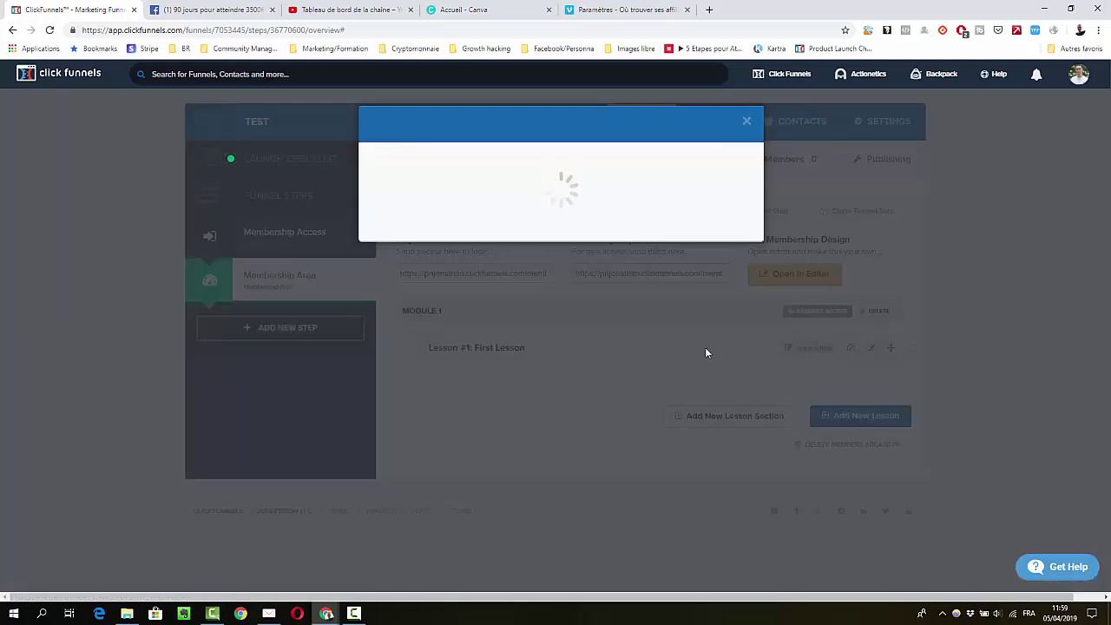
click(470, 187)
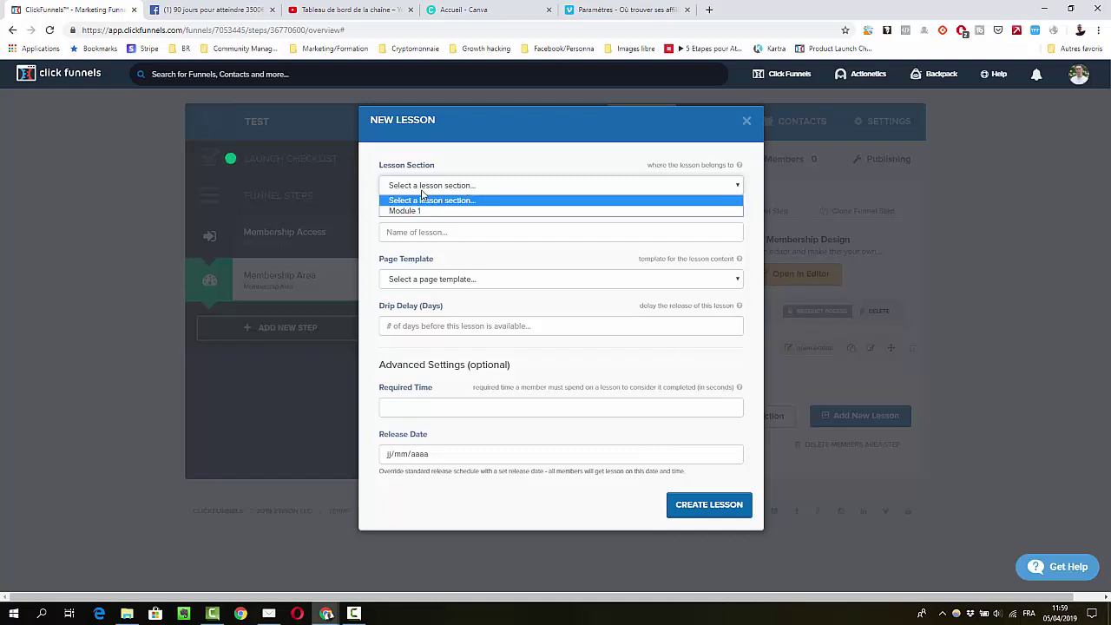
click(404, 211)
click(410, 230)
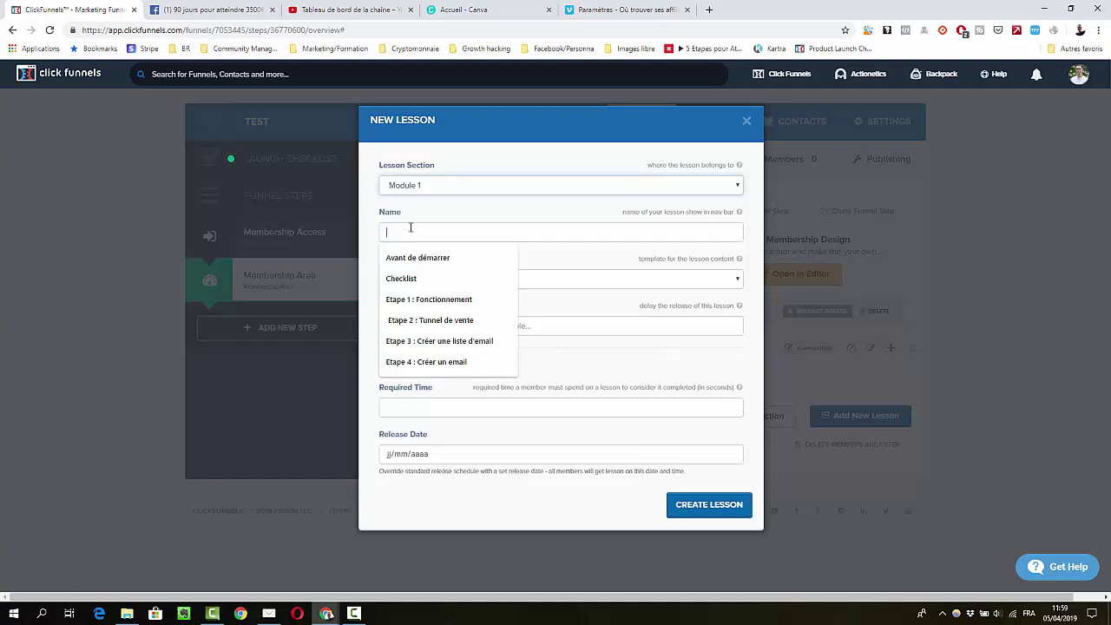
text(T)
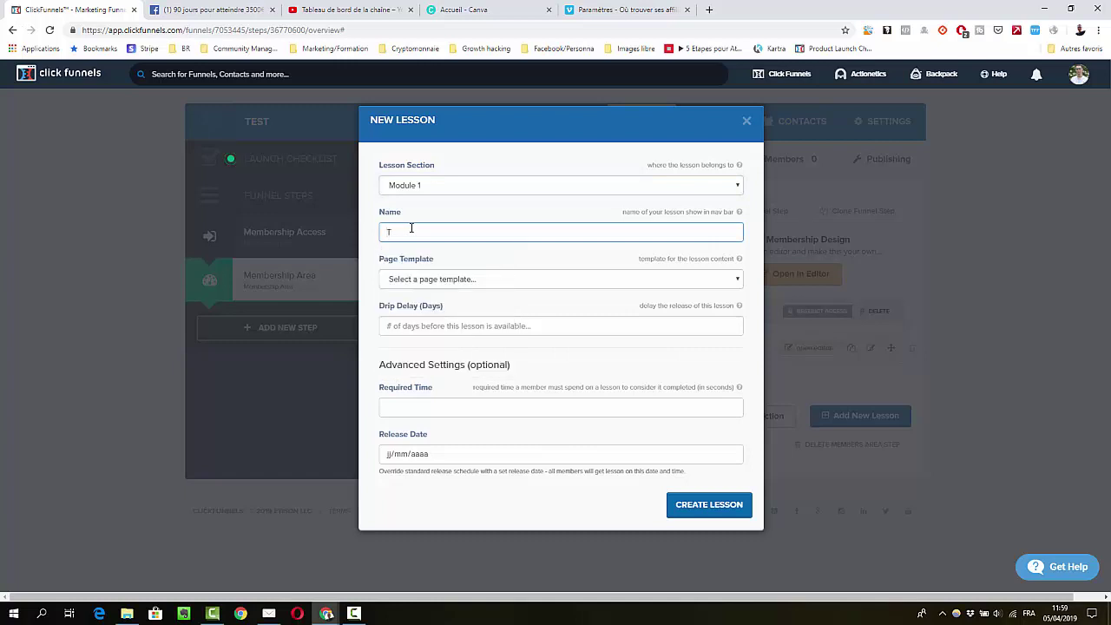
text(EST 2)
click(423, 280)
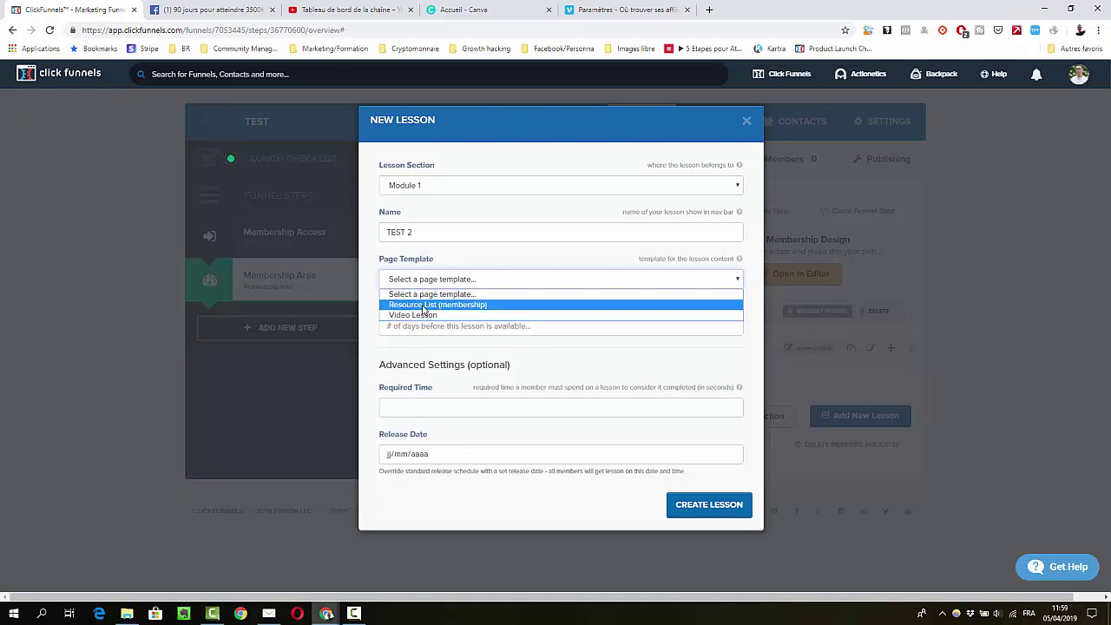
click(462, 261)
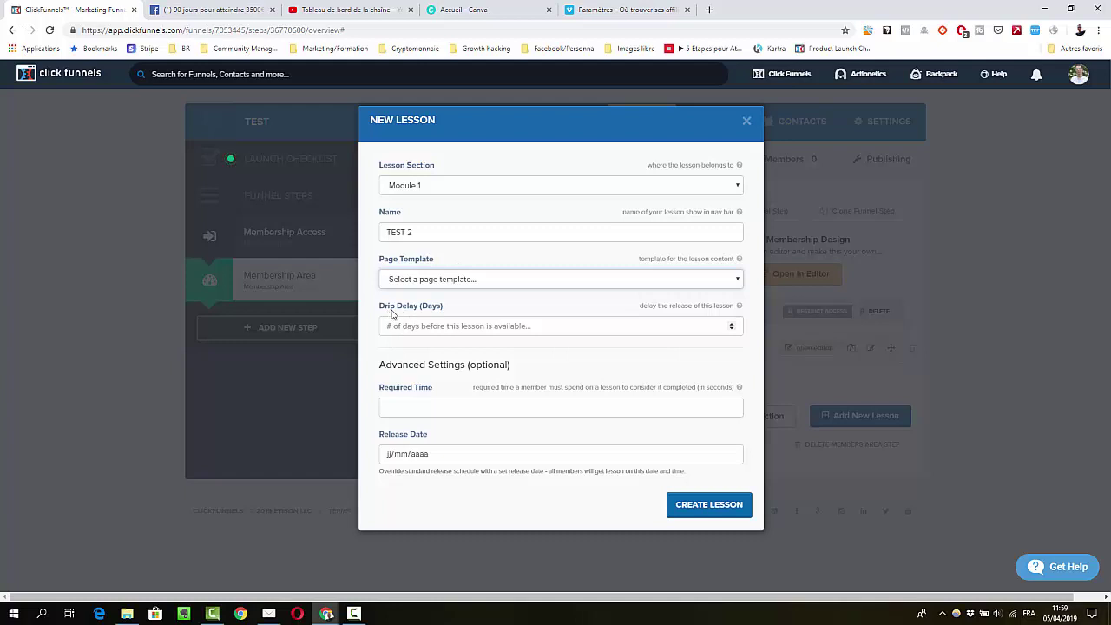
Give TEST 2 a 3-day drip delay and create the lesson
click(464, 323)
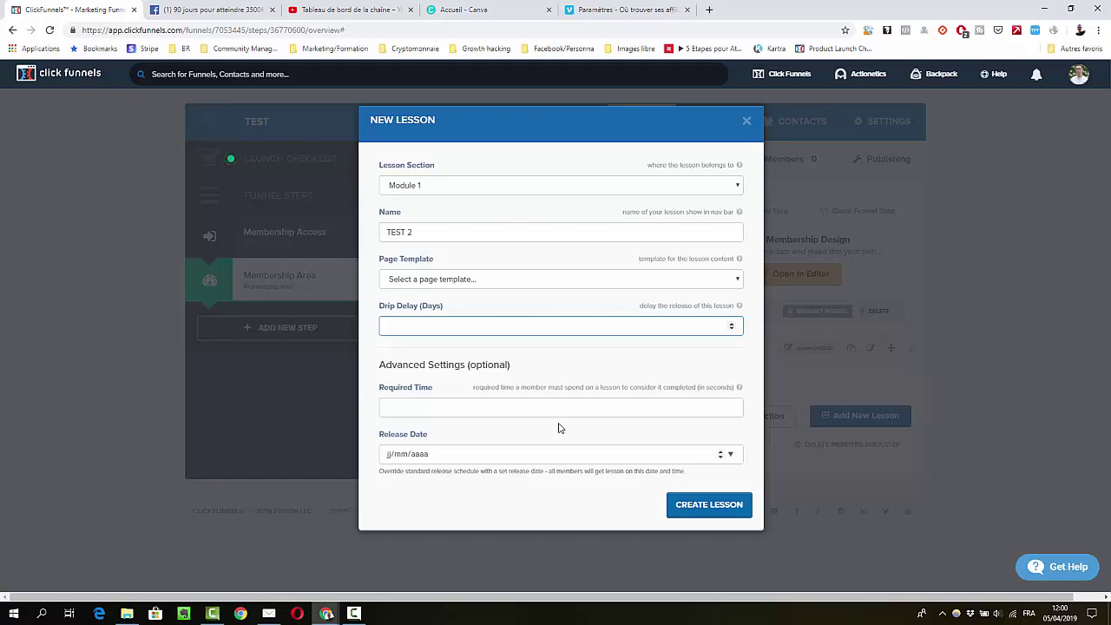
text(3)
click(631, 359)
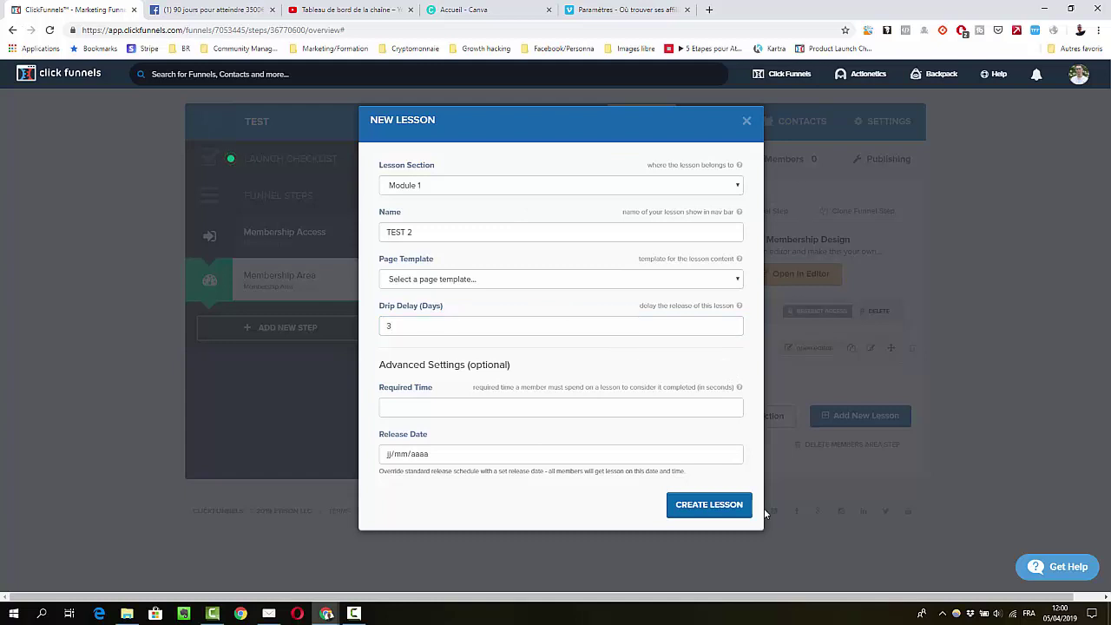
click(742, 506)
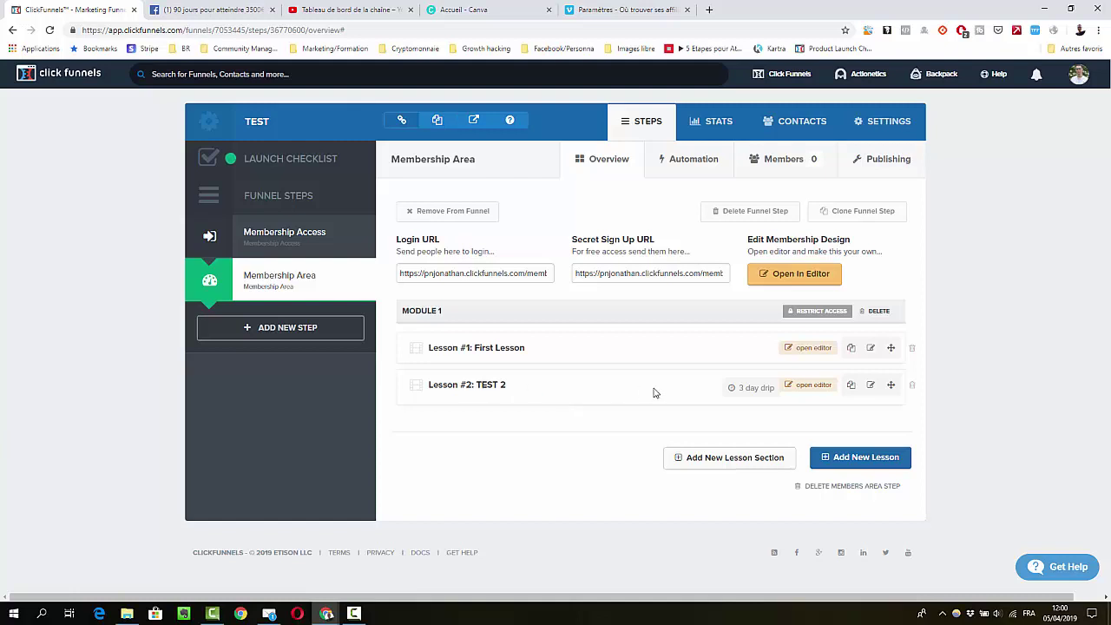
drag(735, 388, 771, 388)
Create a new lesson section named Module 2 below Module 1
click(771, 390)
click(742, 453)
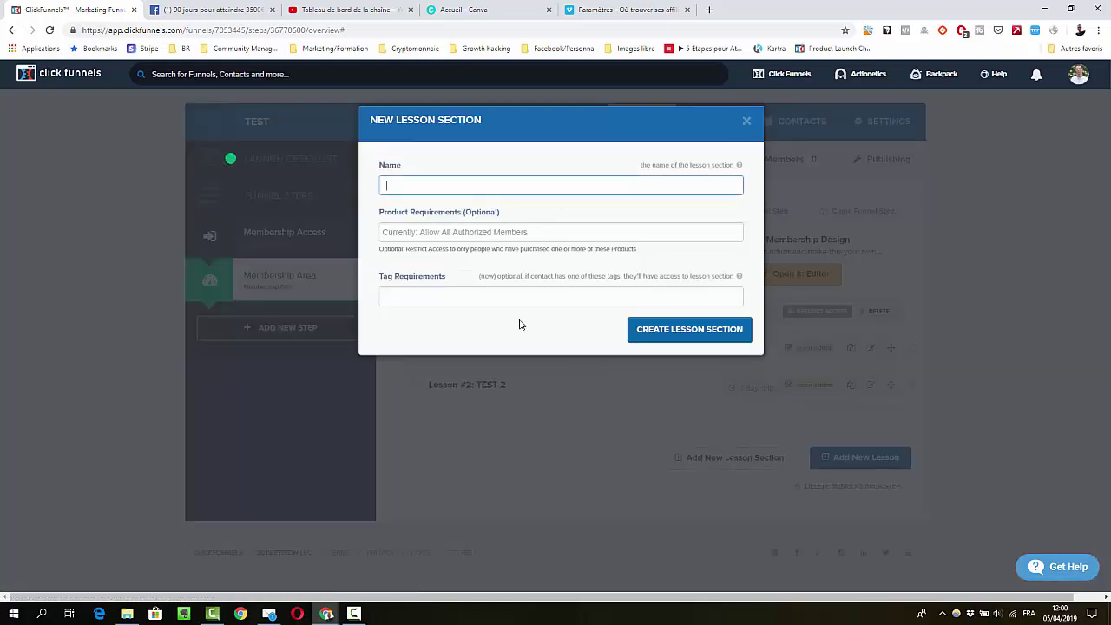
text(Module 2)
click(685, 335)
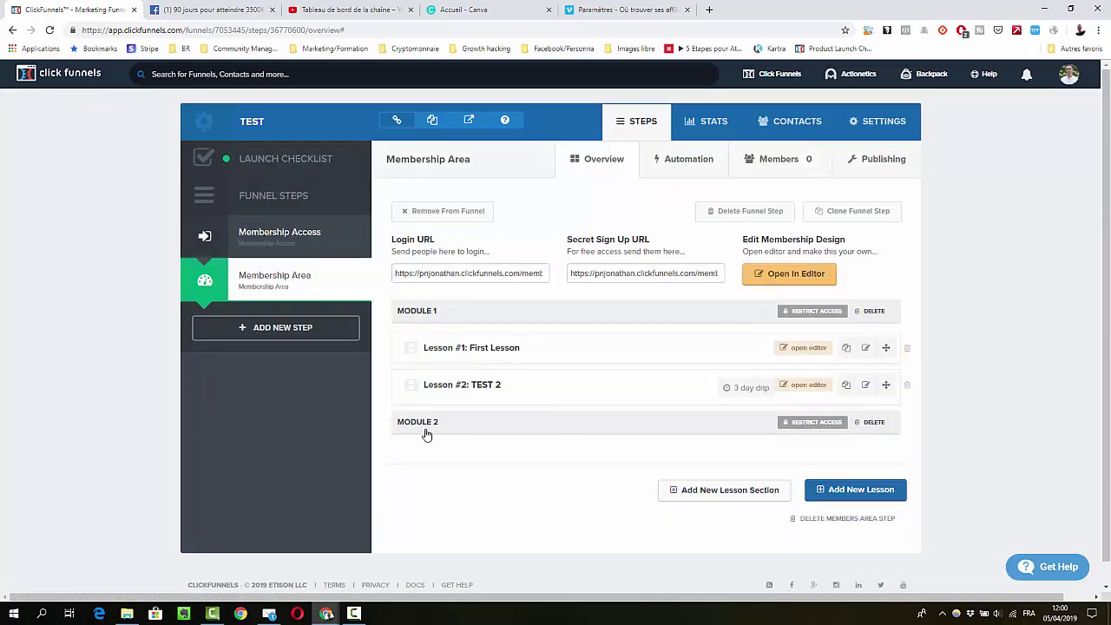
Create a lesson named Etape 1 in the Module 2 section
click(839, 496)
click(433, 192)
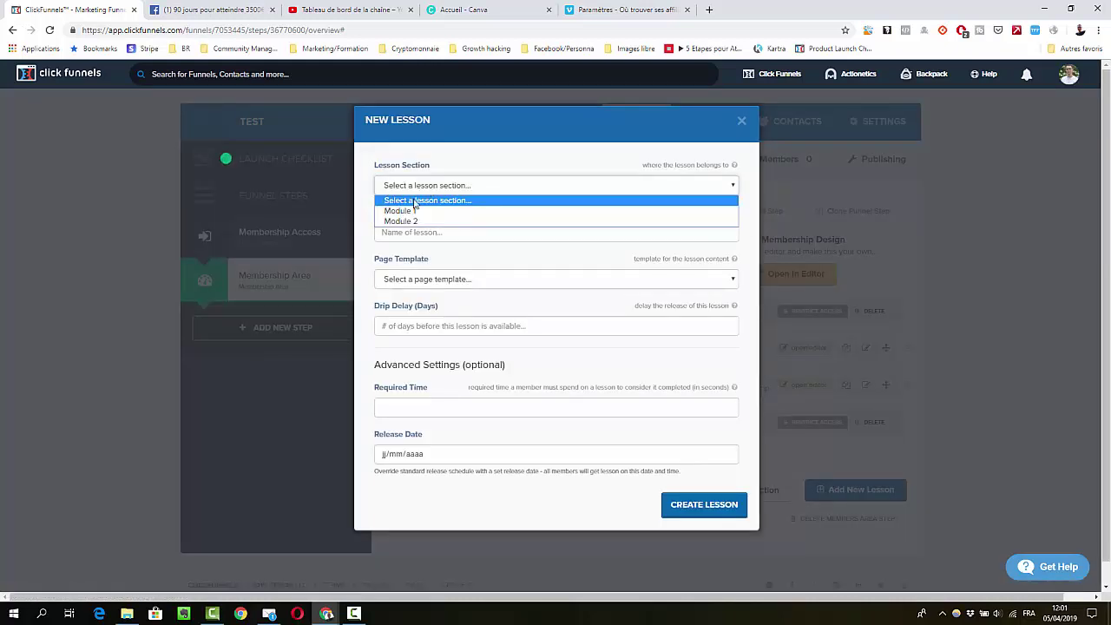
click(406, 217)
click(405, 232)
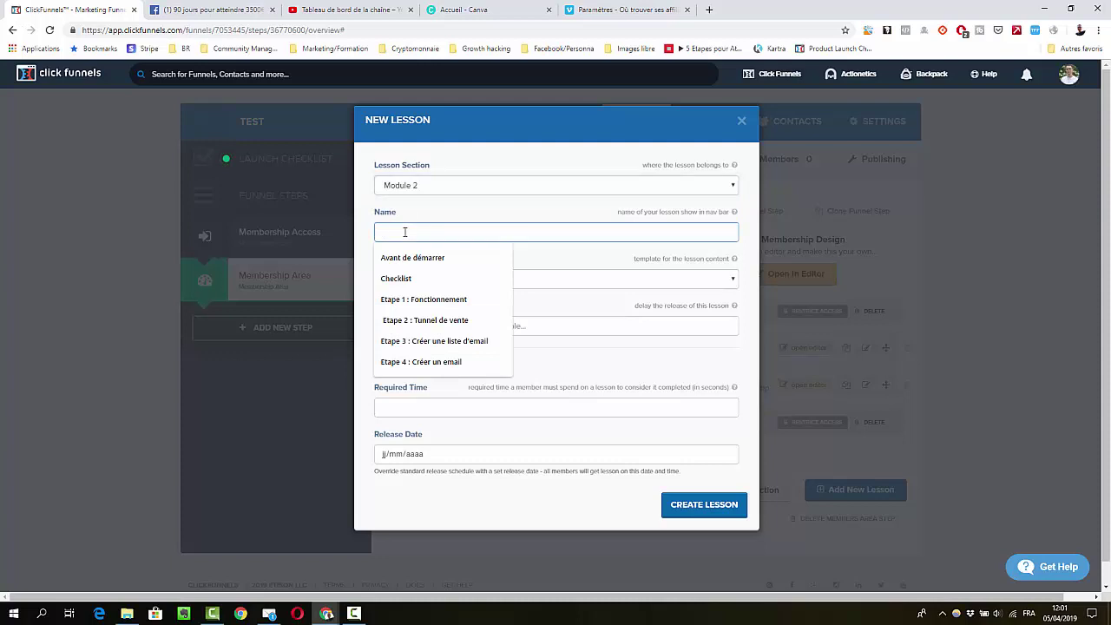
text(E)
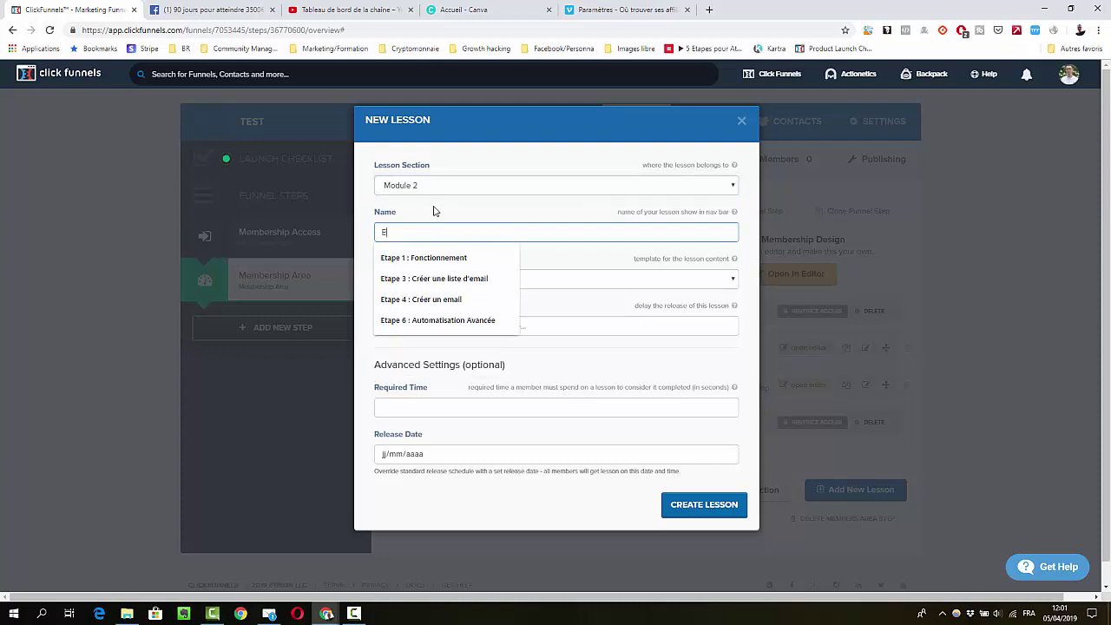
text(tape 1)
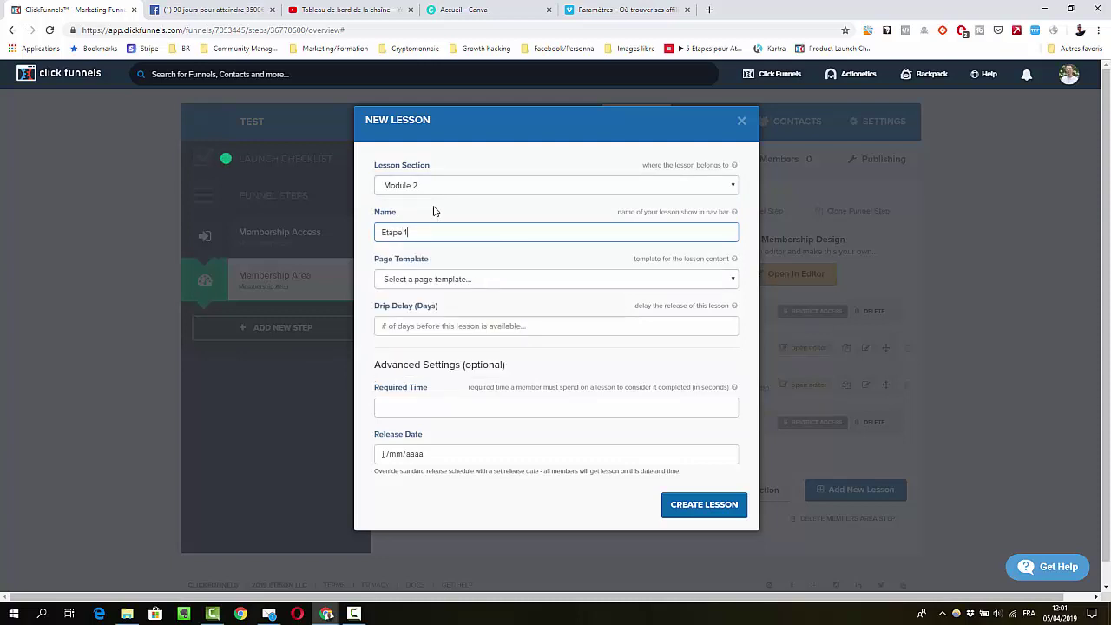
click(666, 512)
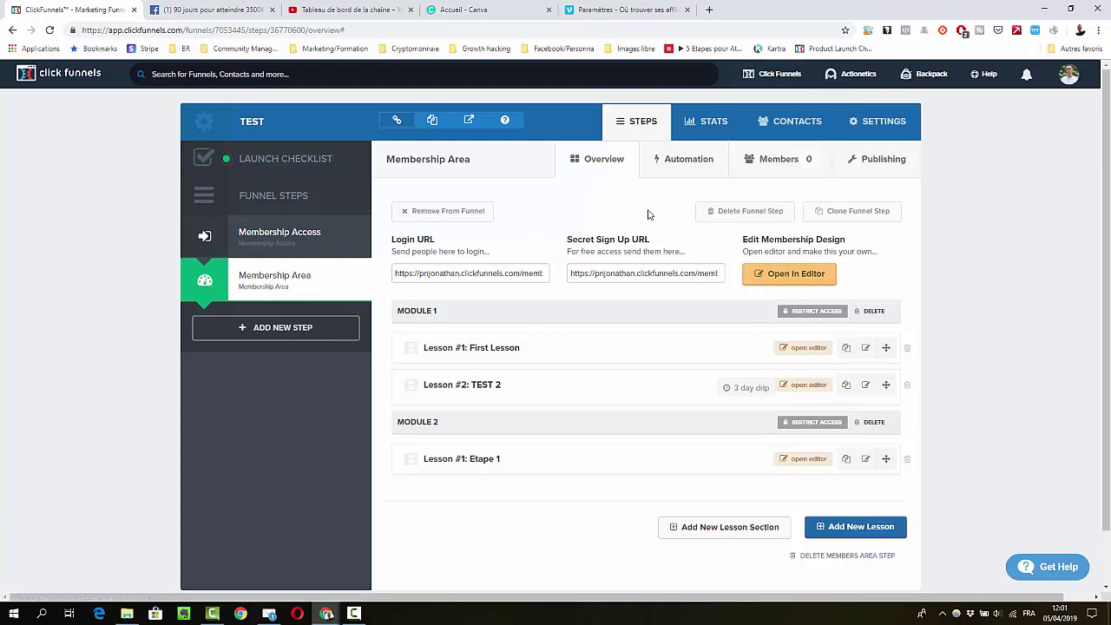
Start a new funnel from the cookbook, pick the Membership Funnel recipe and view its templates
mouse_move(769, 72)
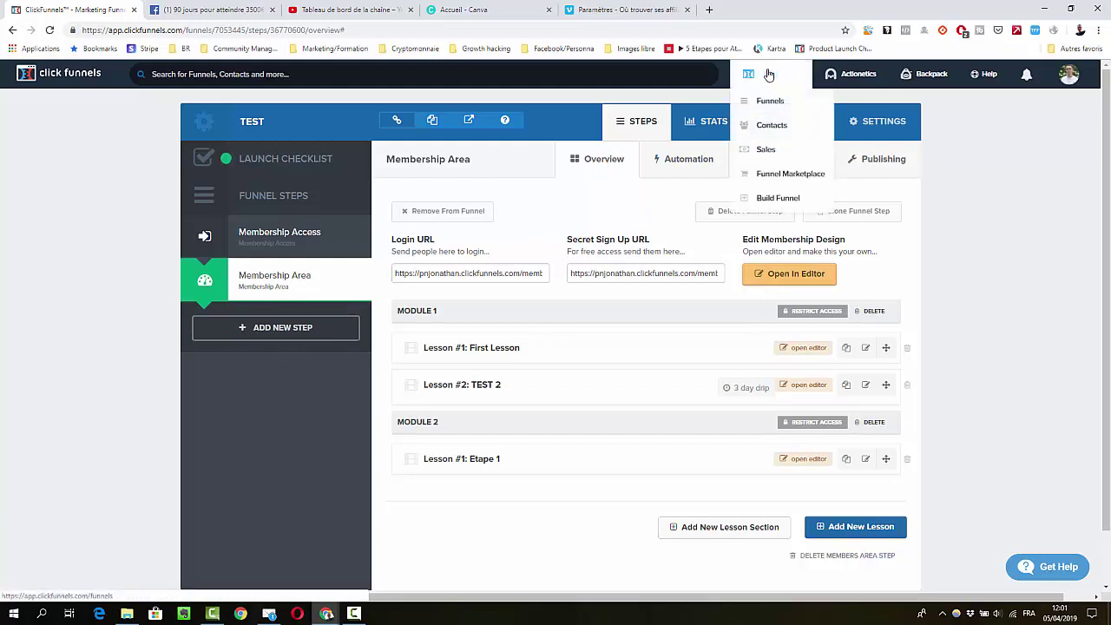
click(773, 198)
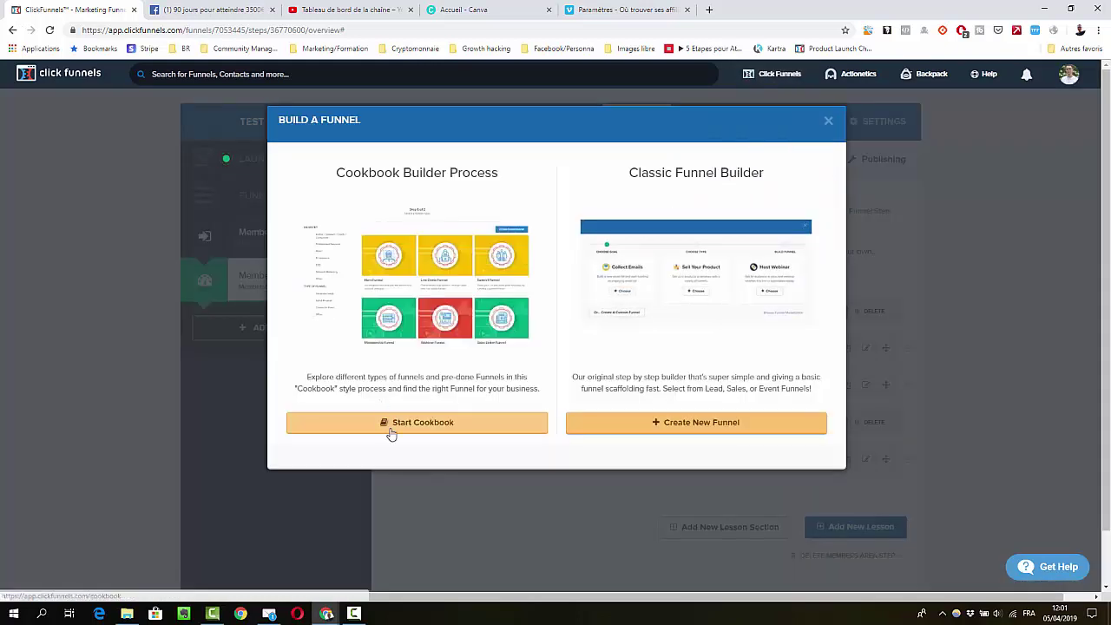
click(390, 433)
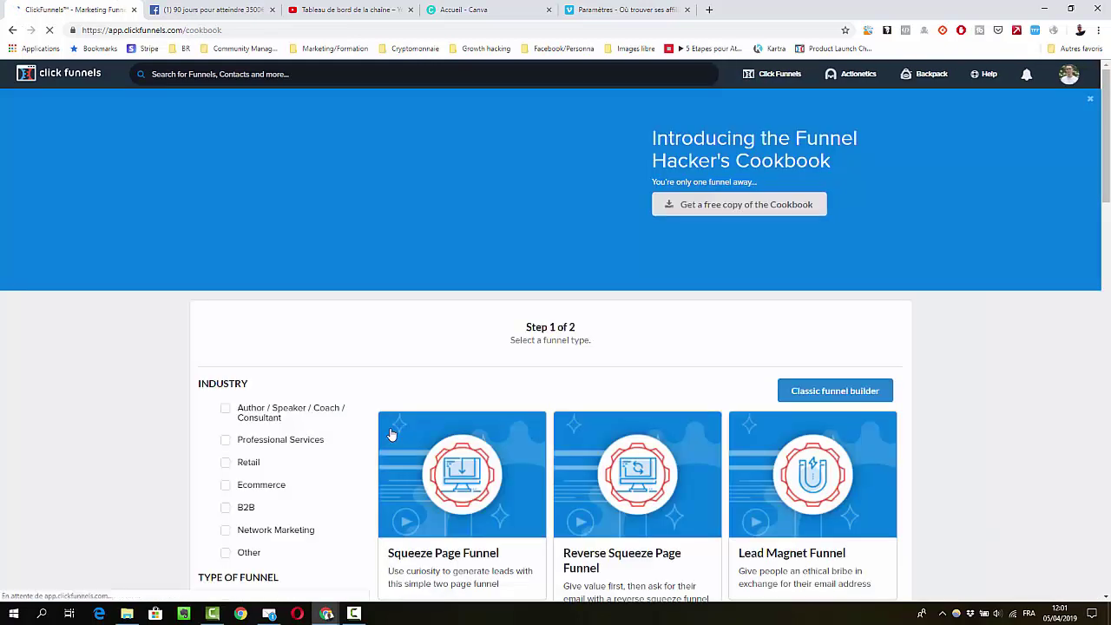
scroll(605, 376, down, 2)
scroll(552, 344, down, 6)
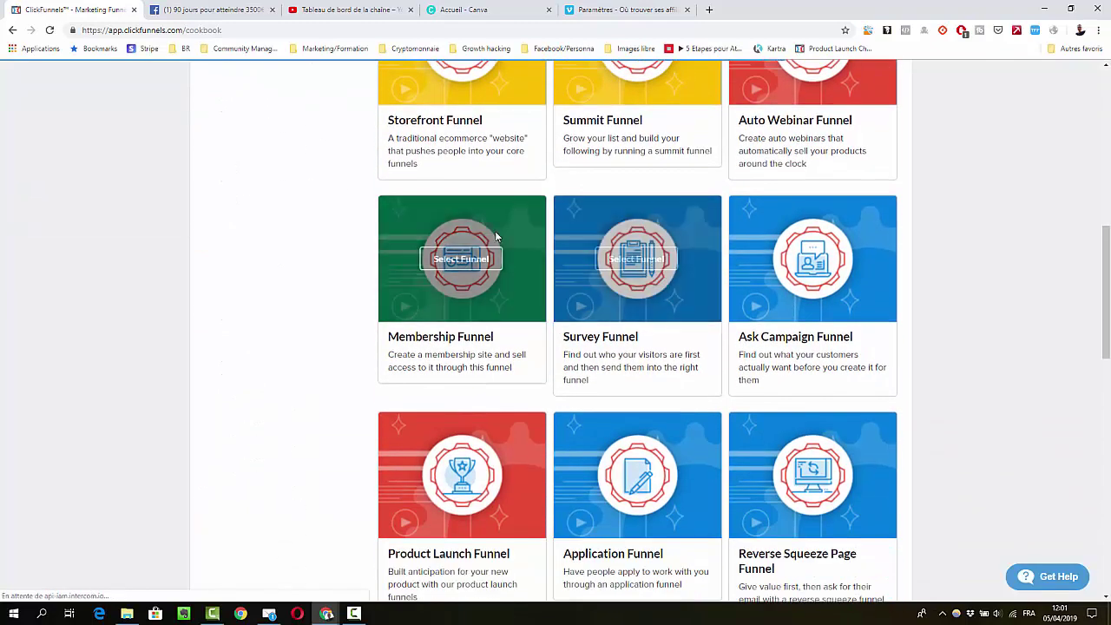
click(444, 266)
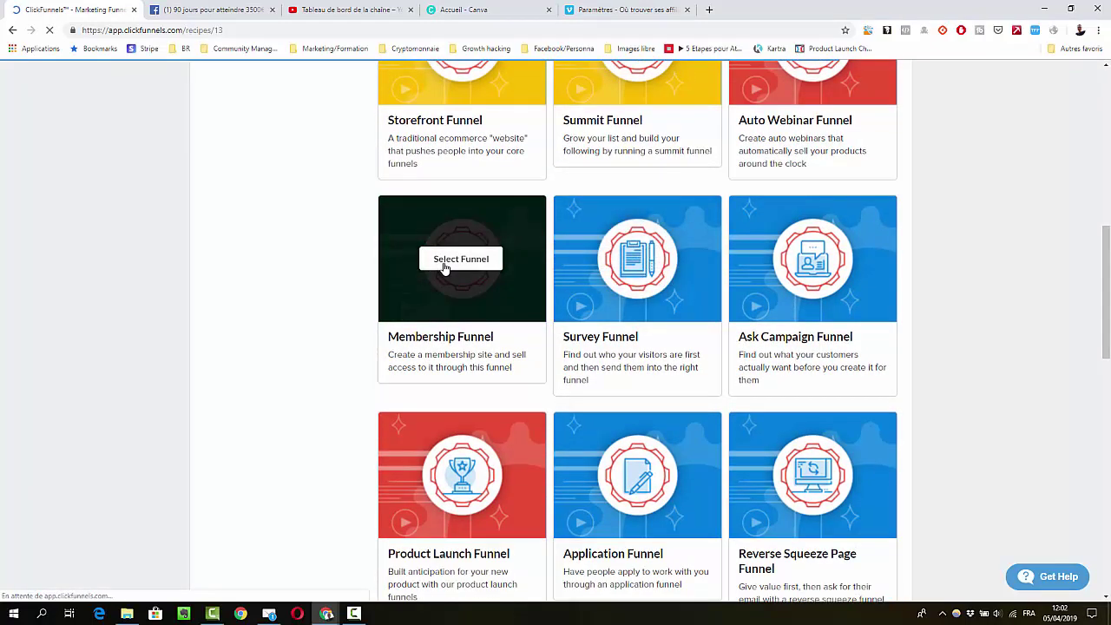
scroll(613, 301, down, 5)
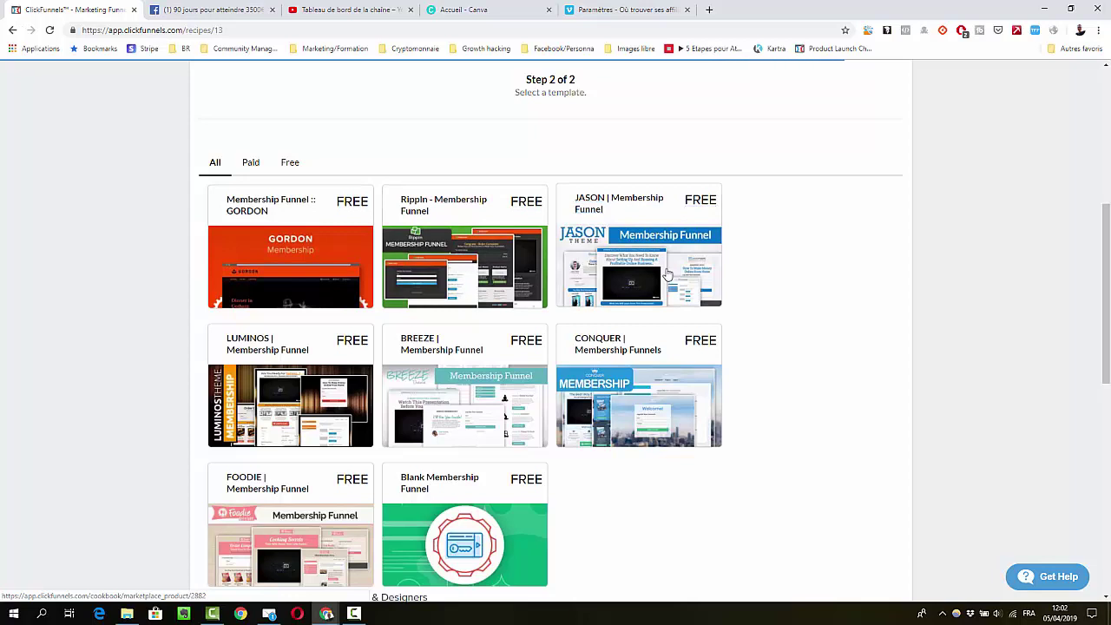
Preview the JASON Membership Funnel template, then go back without importing it
click(666, 275)
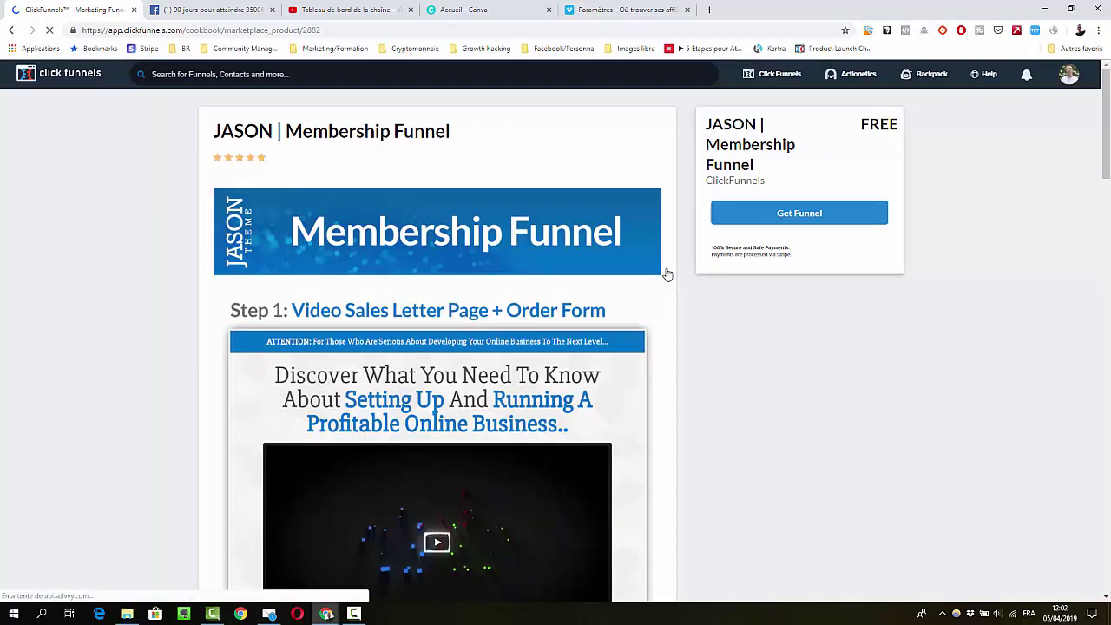
scroll(667, 275, down, 3)
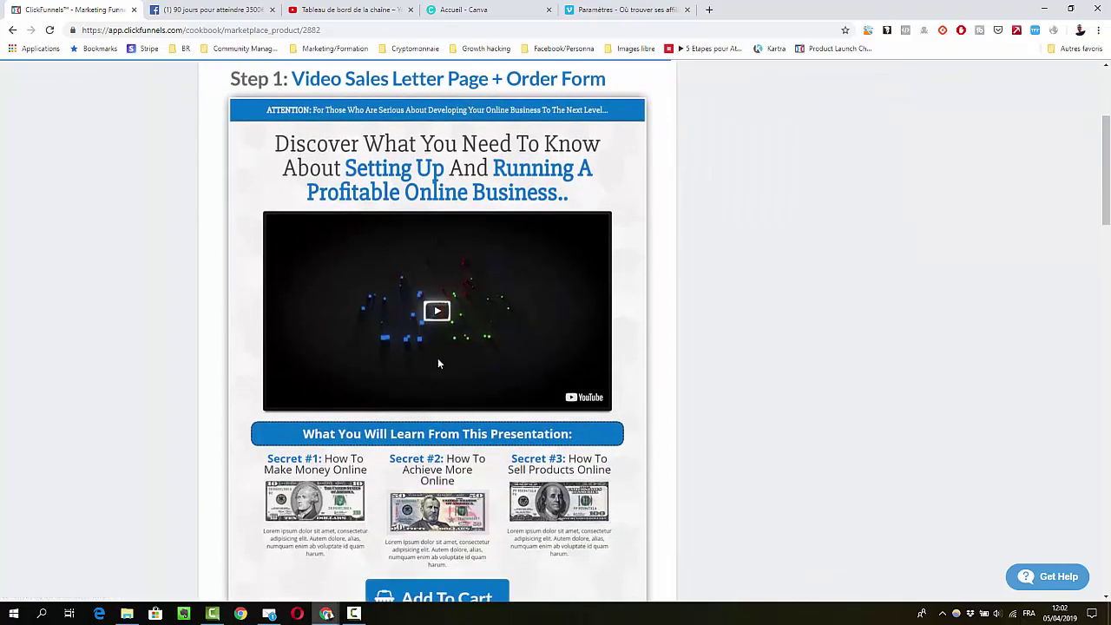
scroll(438, 364, down, 3)
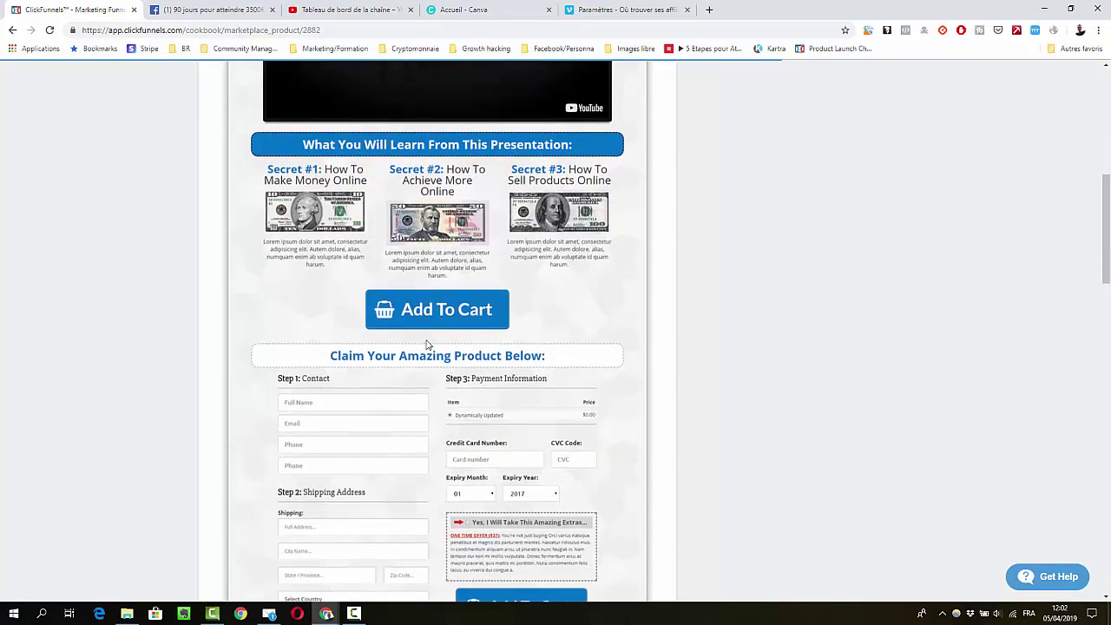
scroll(427, 344, down, 2)
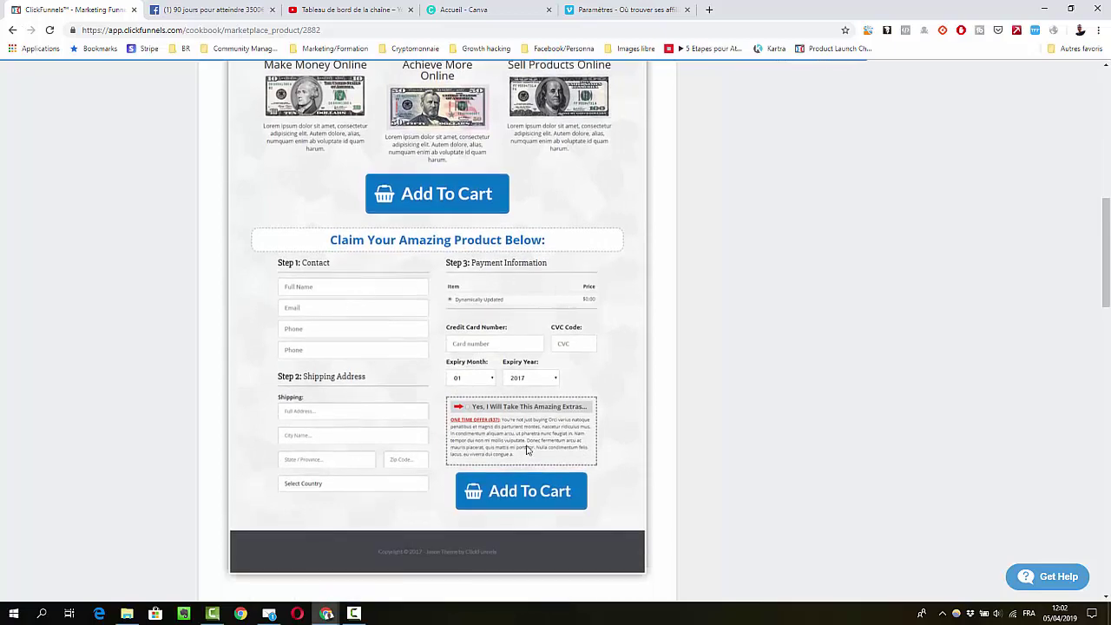
scroll(526, 449, down, 6)
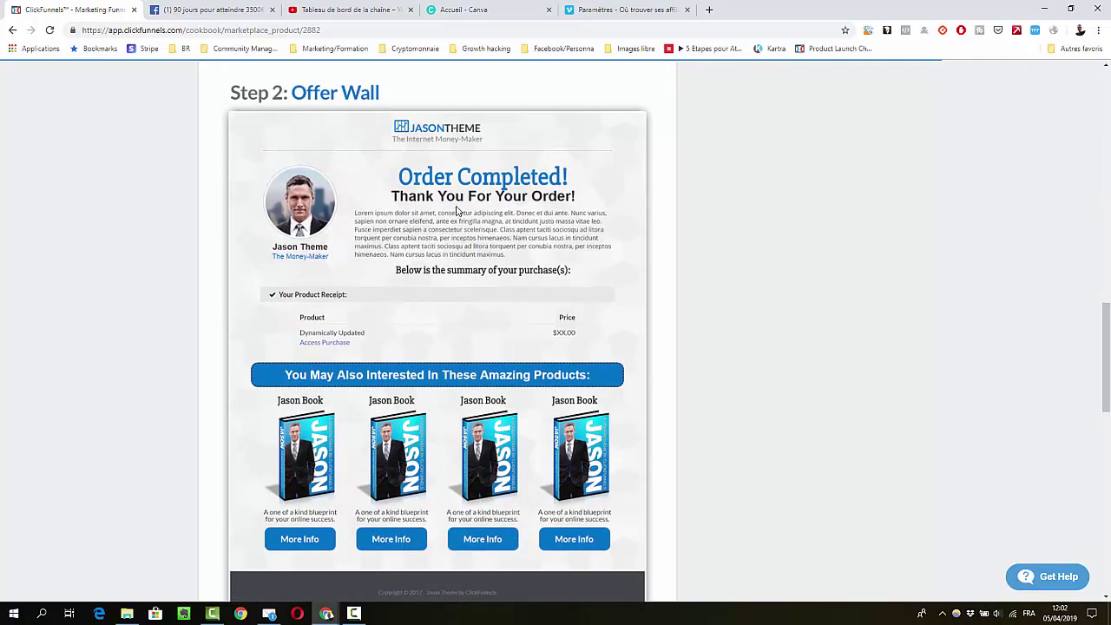
scroll(347, 251, down, 1)
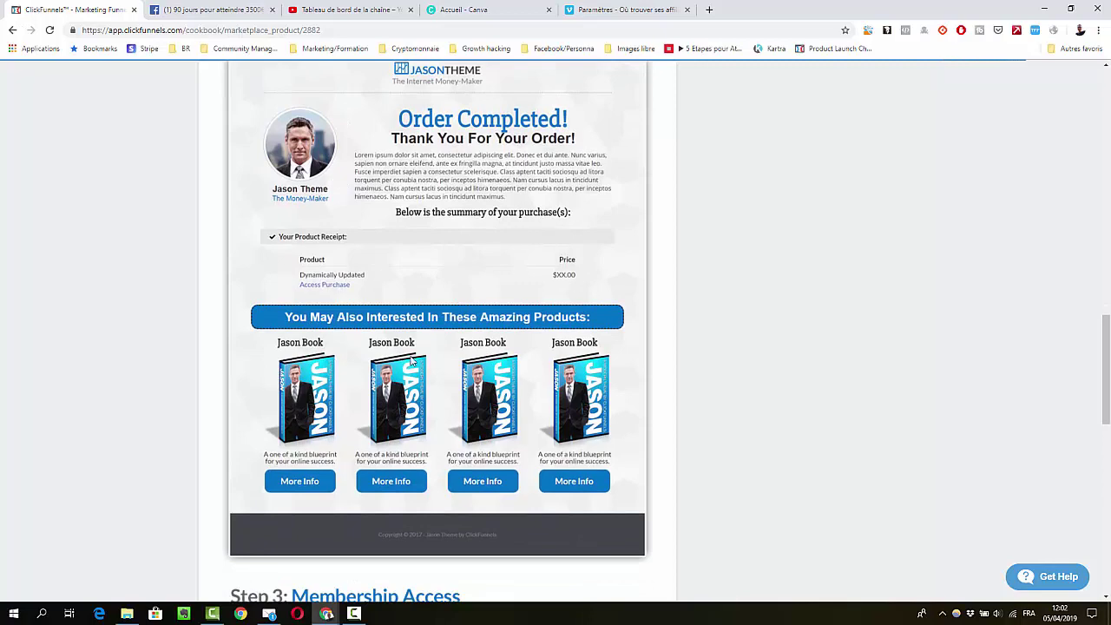
scroll(412, 362, down, 2)
scroll(434, 339, down, 2)
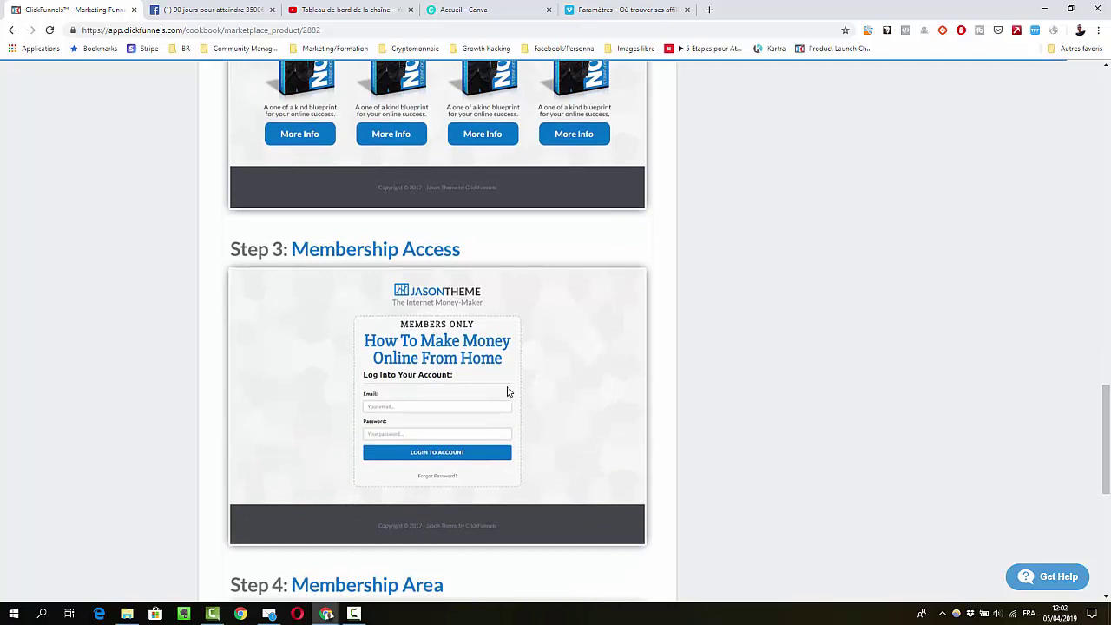
scroll(342, 426, down, 4)
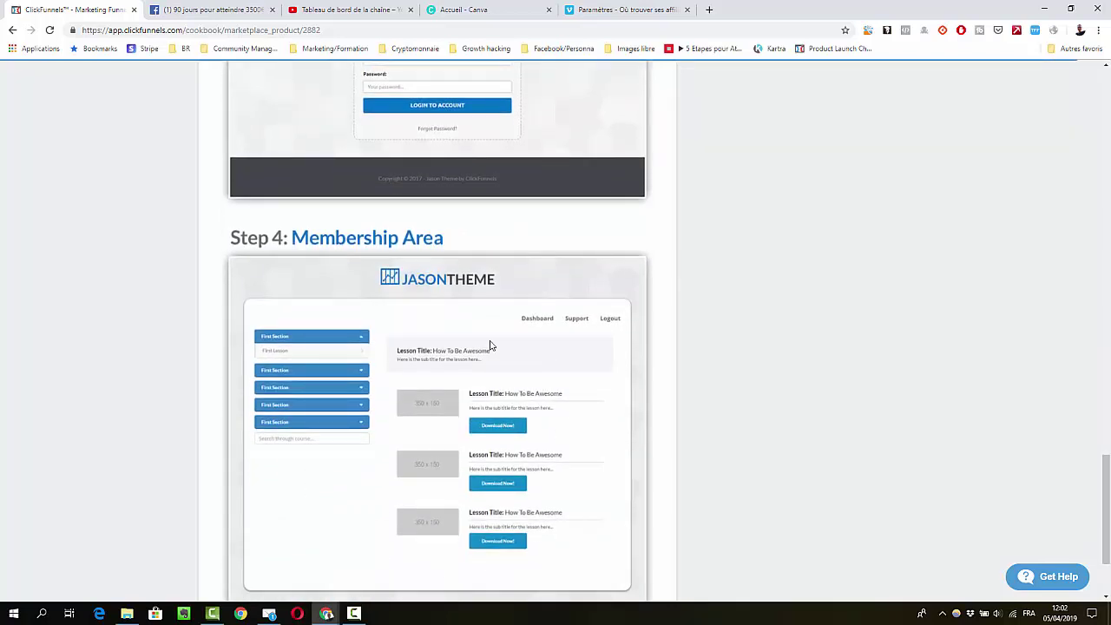
scroll(496, 470, down, 2)
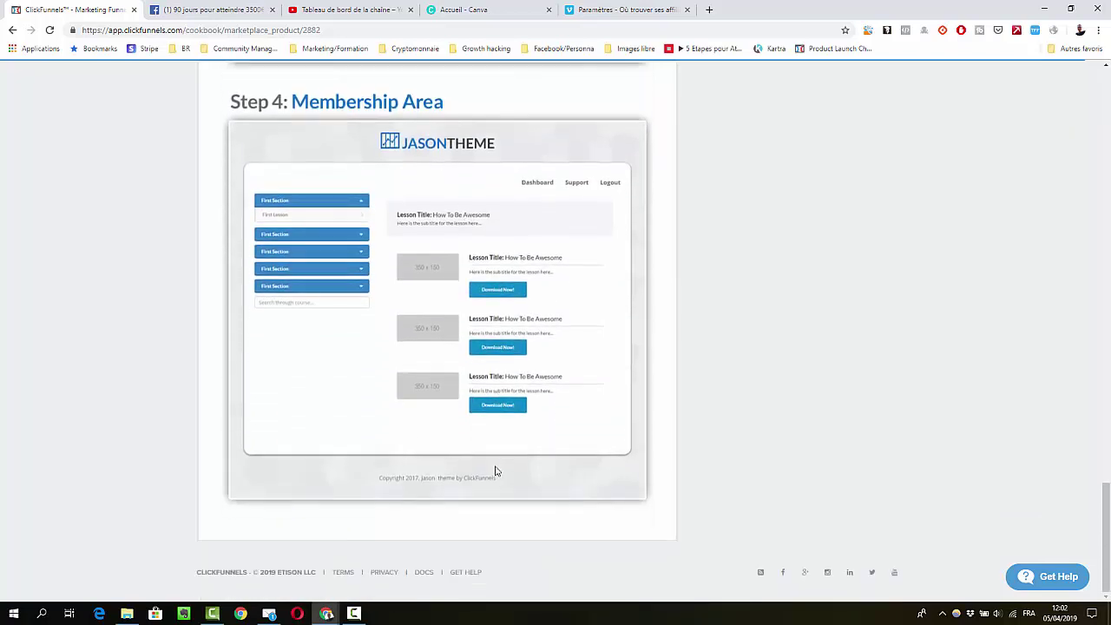
scroll(575, 480, up, 15)
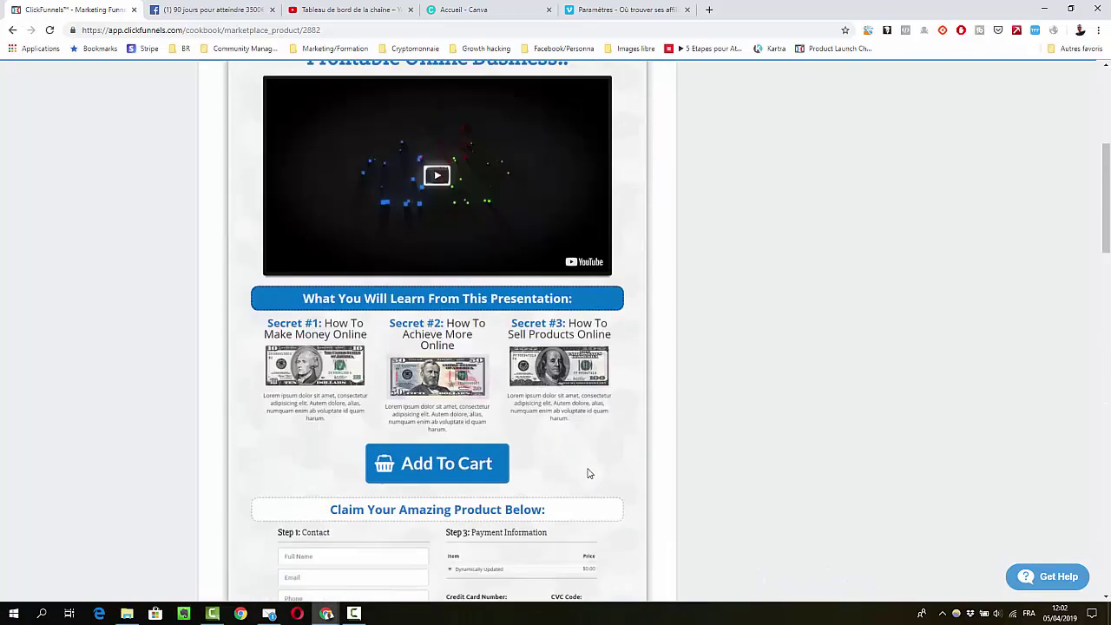
scroll(587, 474, up, 5)
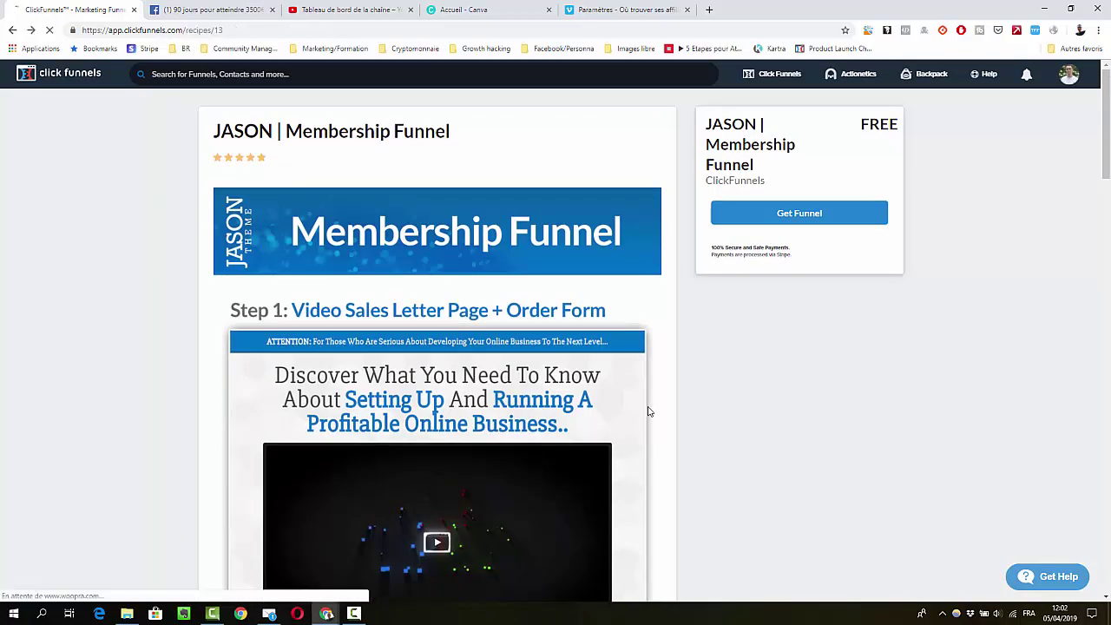
key(alt+Left)
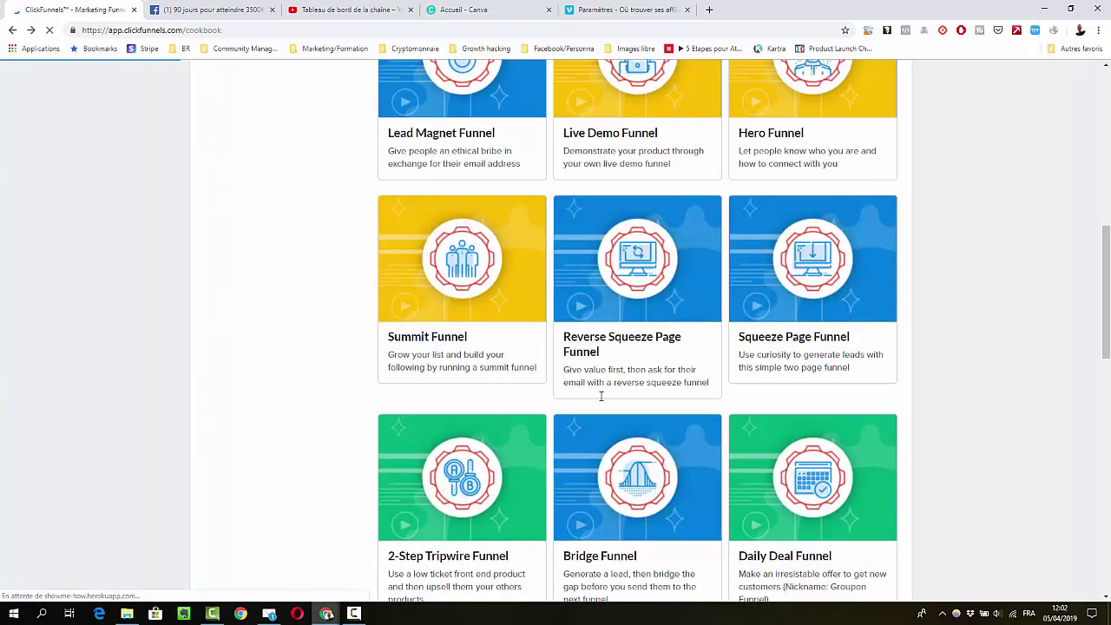
scroll(598, 396, up, 2)
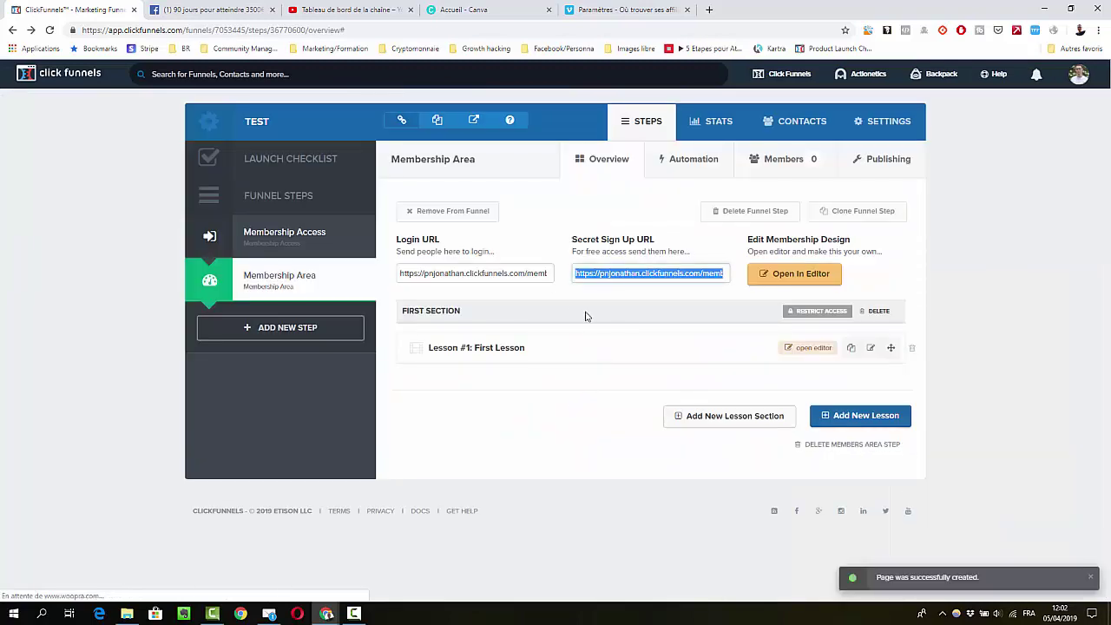
Create a new funnel step named TEST after Membership Area
click(274, 339)
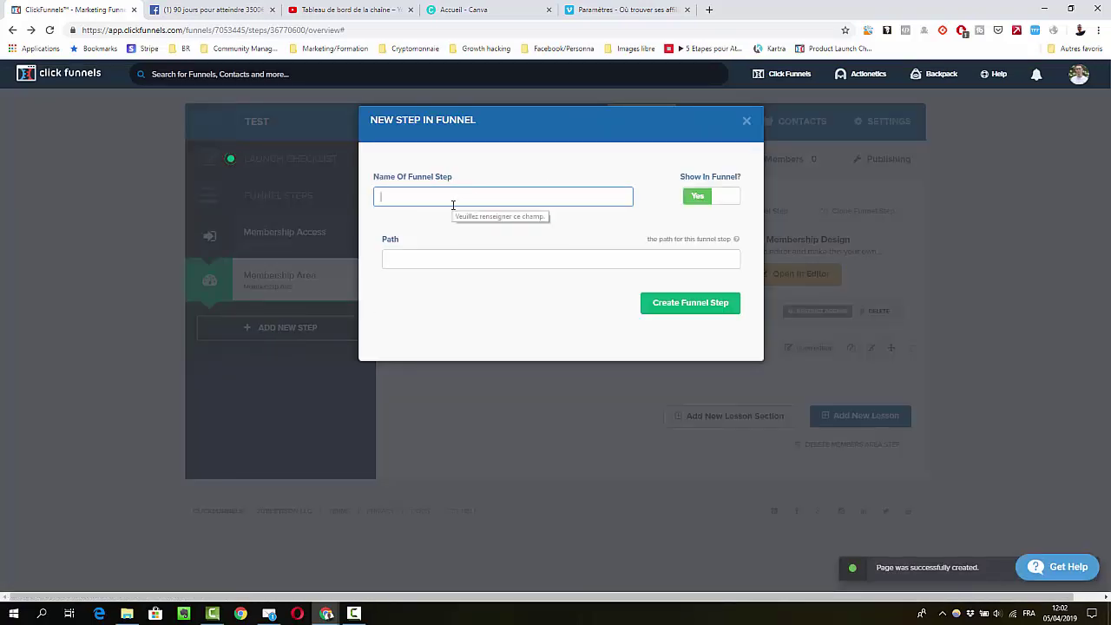
click(452, 205)
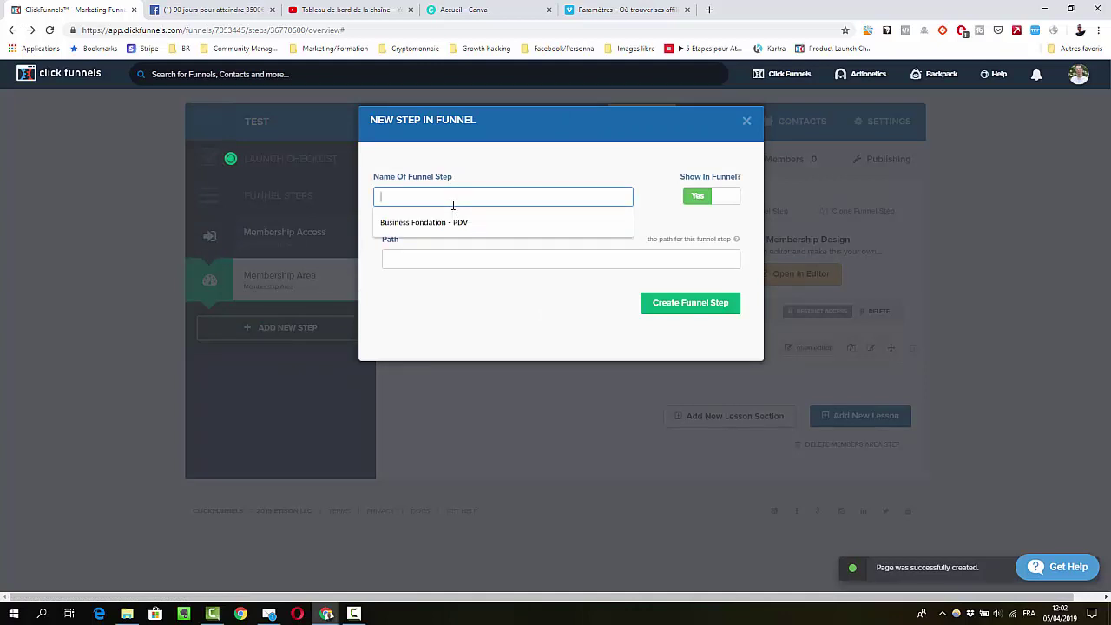
text(TEST)
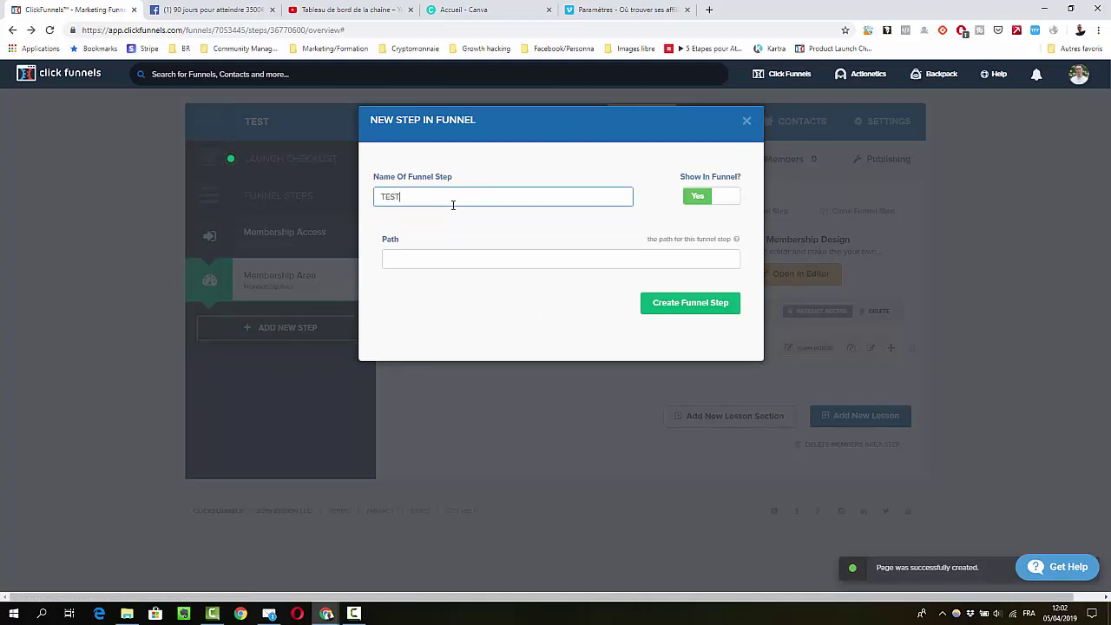
click(666, 300)
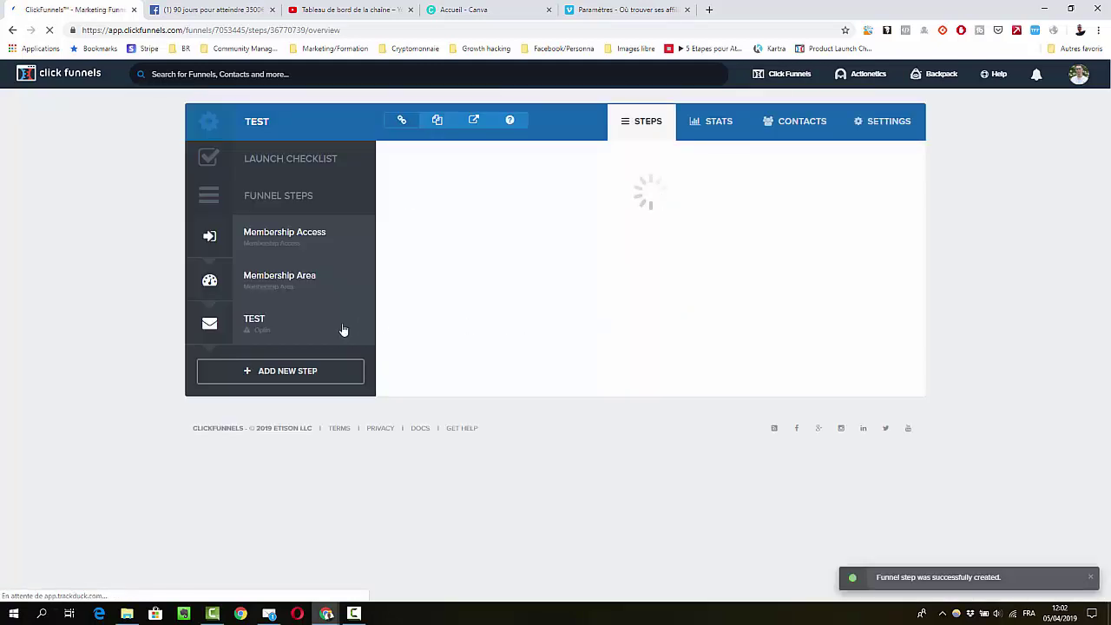
Open the TEST step to display its Email Optin page templates
click(294, 331)
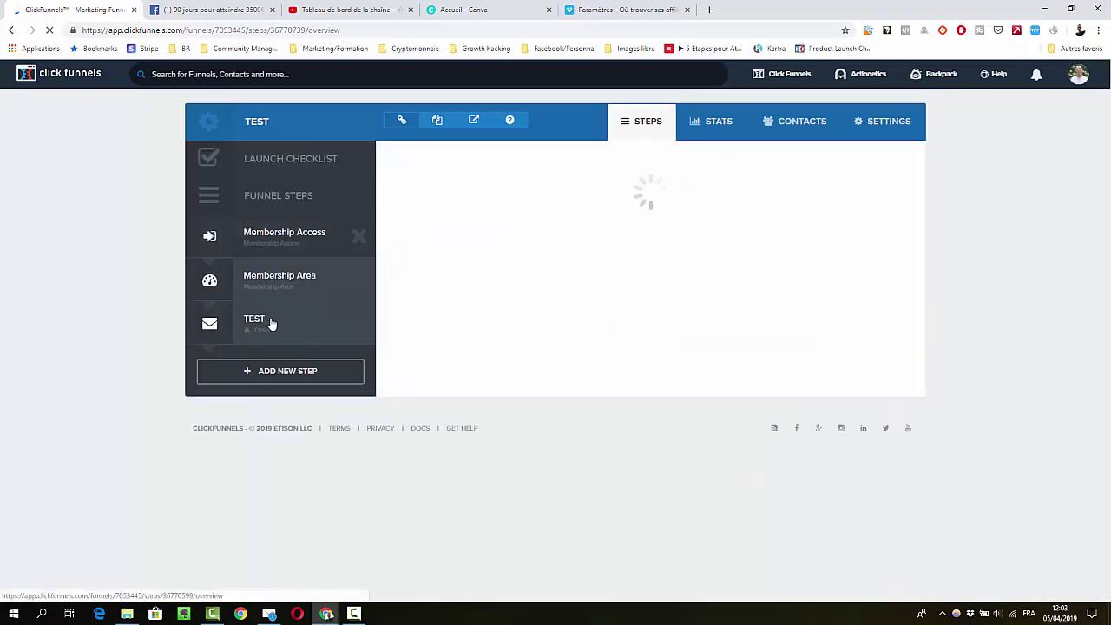
click(268, 322)
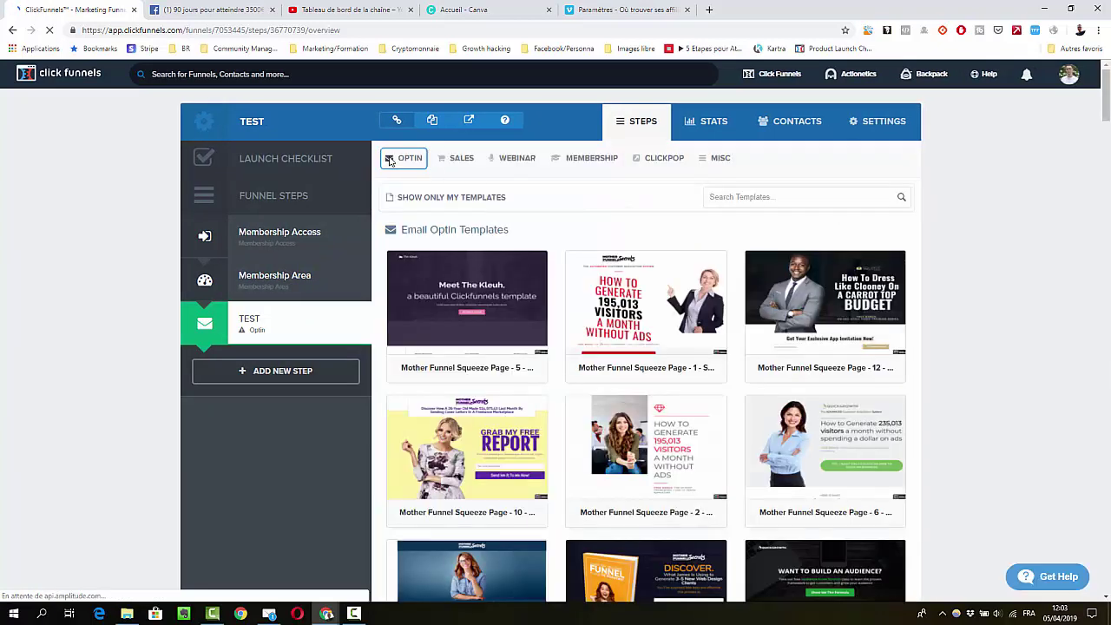
mouse_move(579, 164)
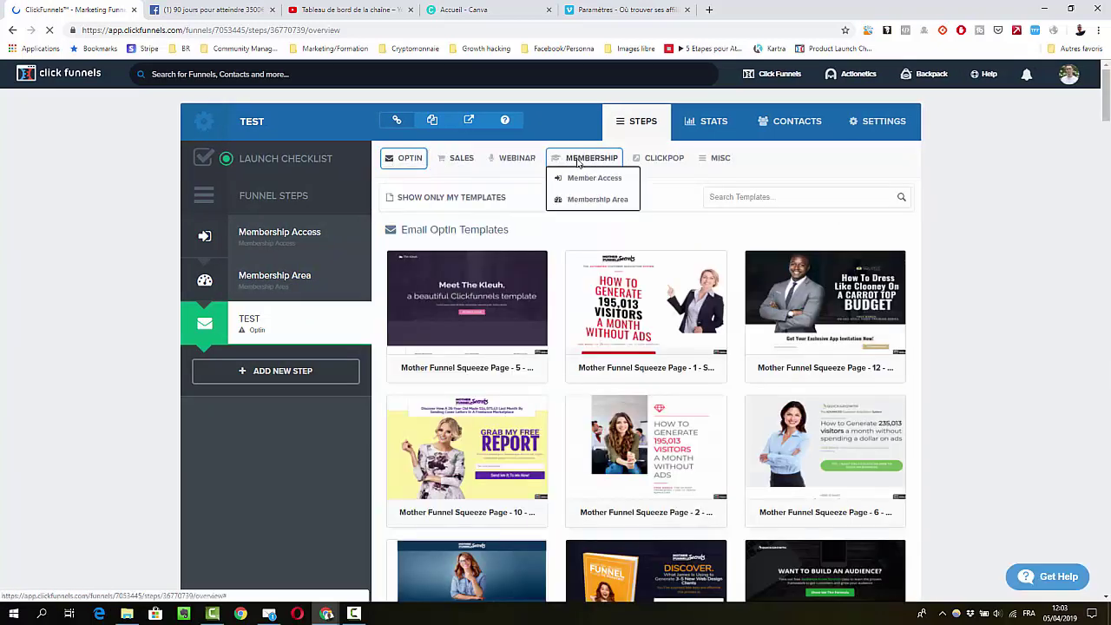